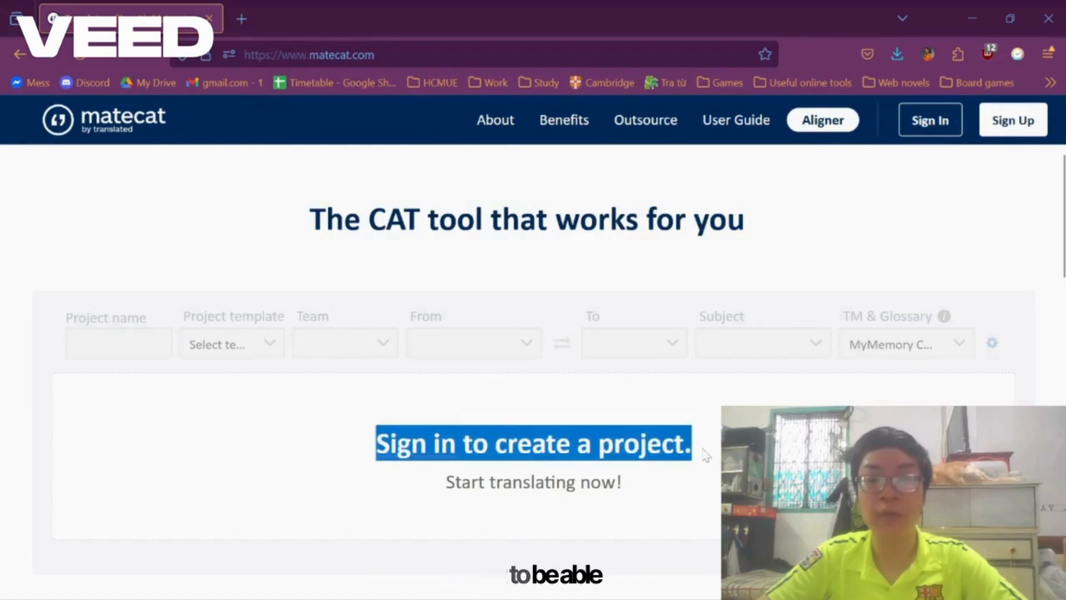
Step: Try out the account sign-up form by clearing the prefilled email and password and accepting the terms, and close it without registering
left_click(704, 453)
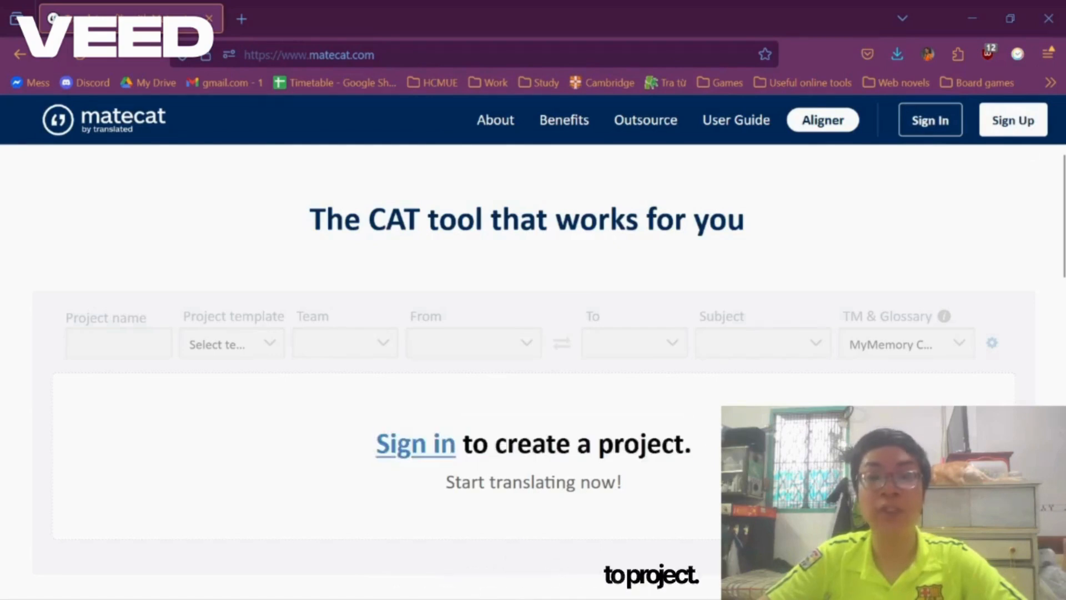
left_click(927, 121)
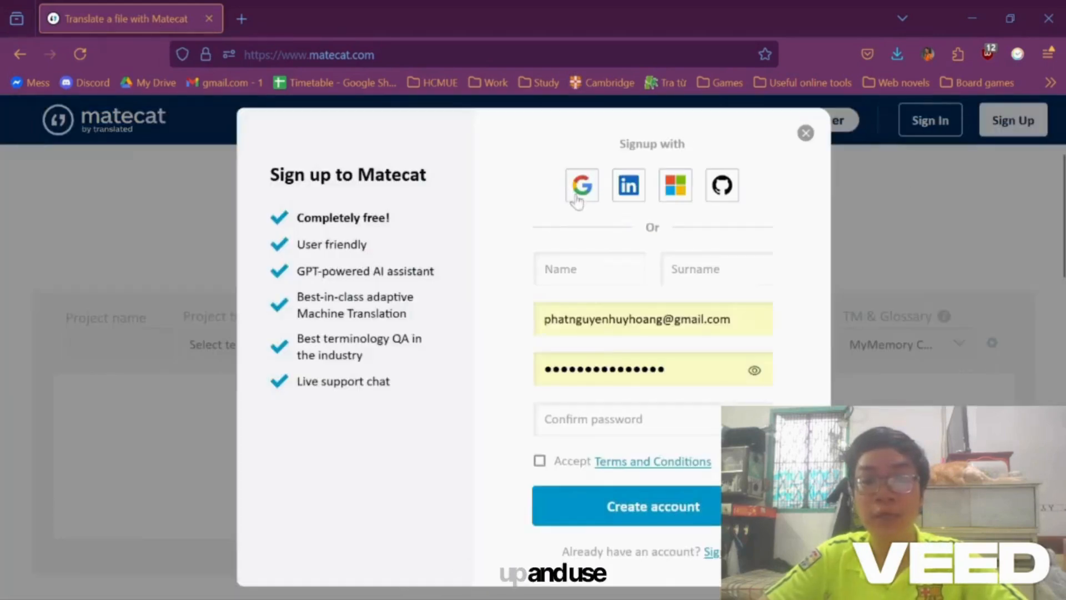
left_click_drag(736, 320, 540, 320)
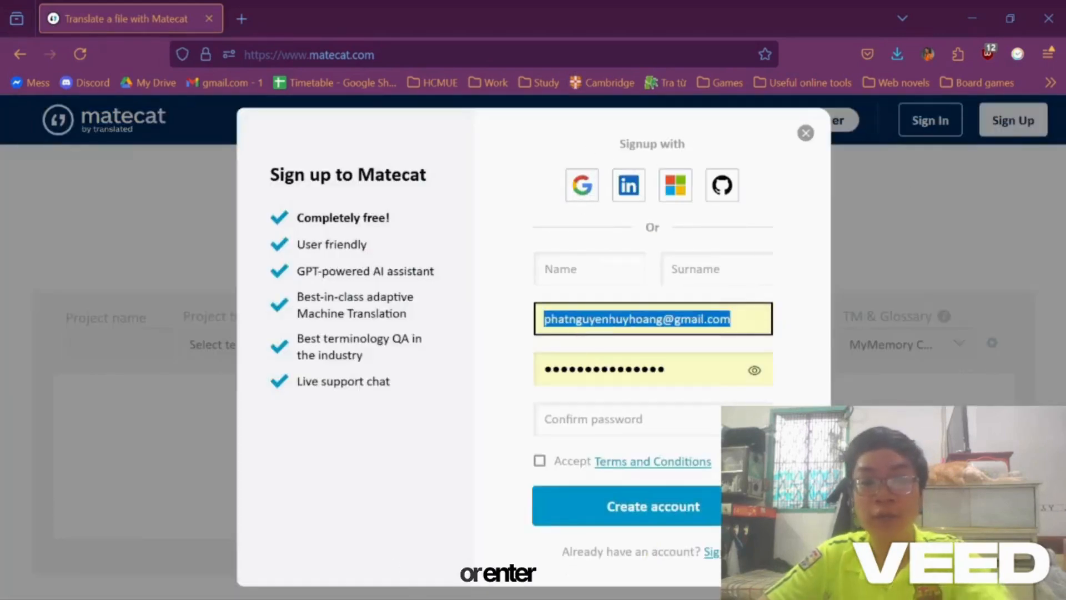
key("BackSpace")
left_click(469, 433)
left_click(683, 371)
key("ctrl+a")
key("BackSpace")
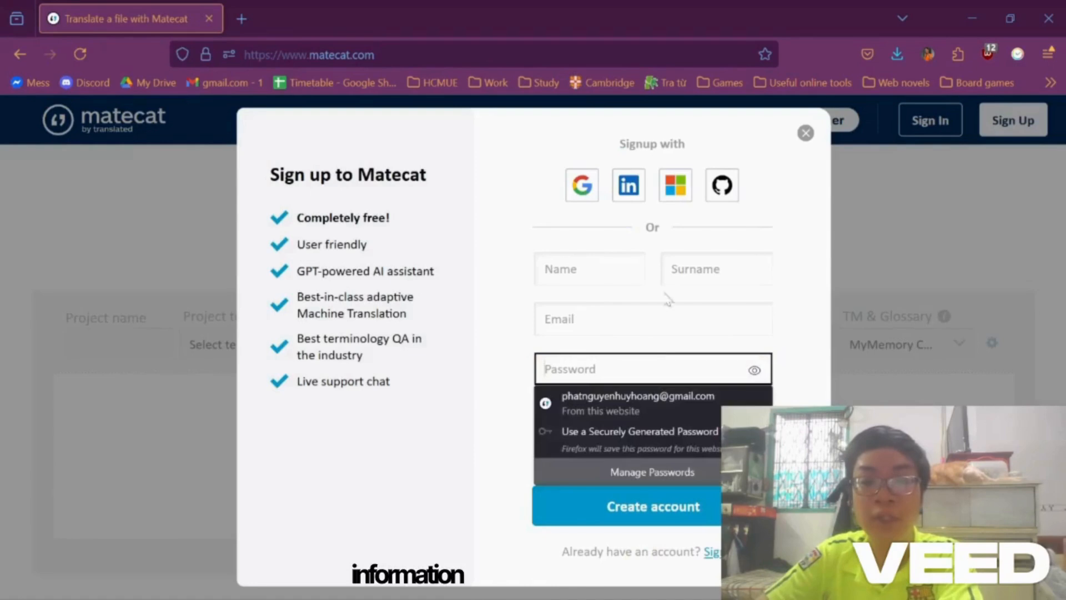
left_click(555, 290)
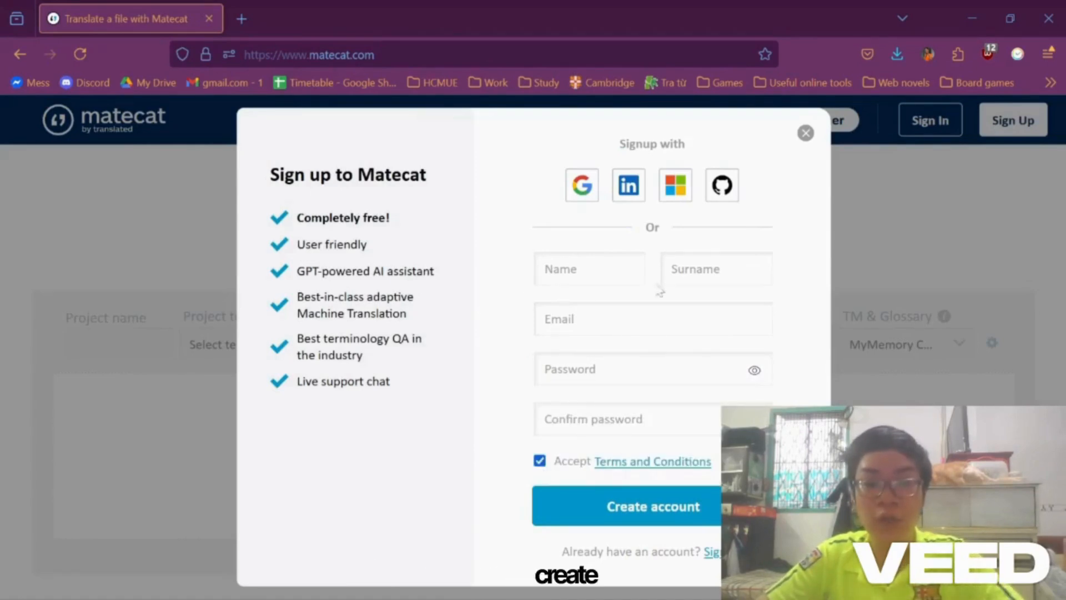
left_click(806, 132)
Step: Sign in to the existing Matecat account with the saved email and password
left_click(944, 132)
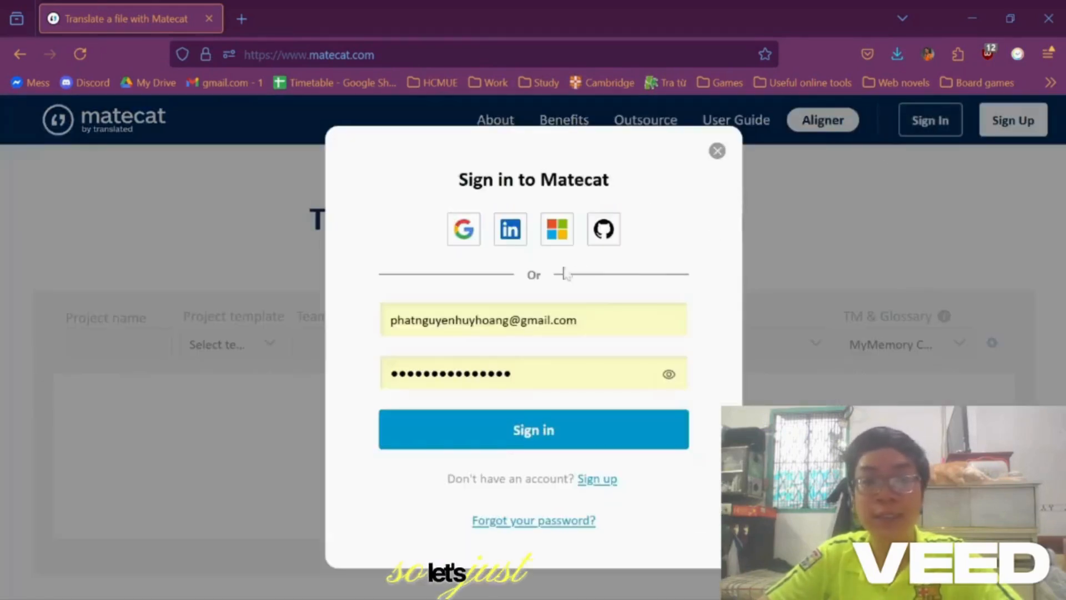
left_click_drag(581, 320, 390, 320)
left_click(559, 320)
left_click(521, 447)
left_click(521, 449)
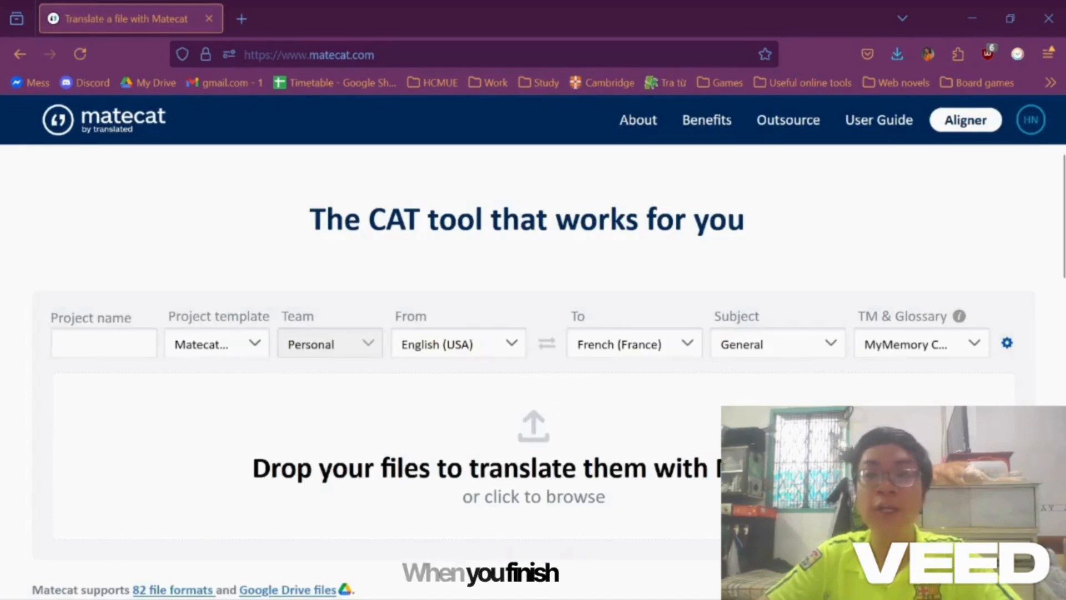
Step: Name the new translation project Presentation
scroll(170, 352, "down", 2)
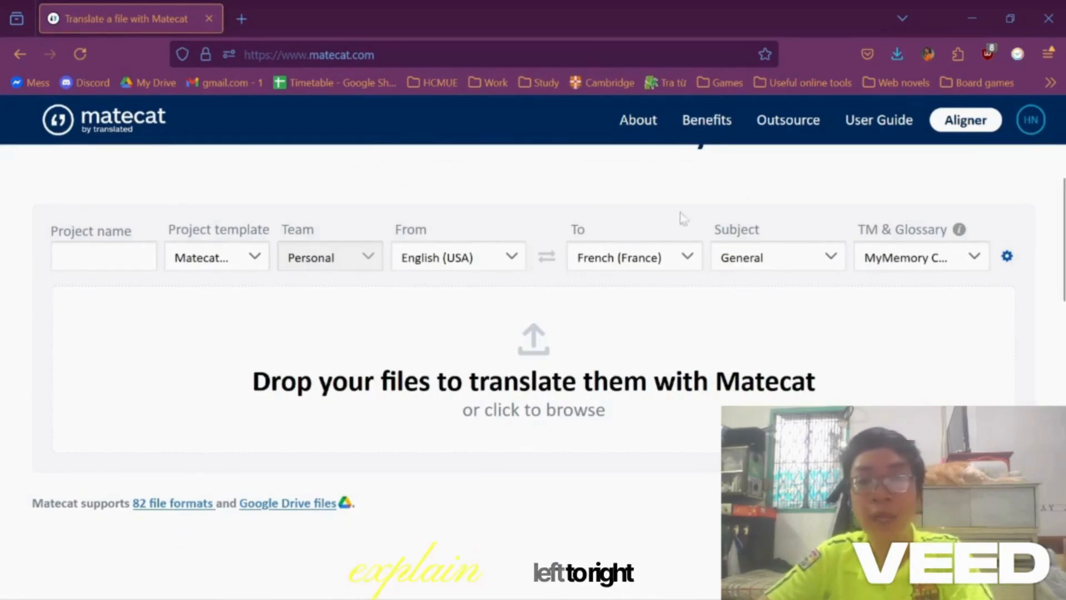
scroll(329, 174, "up", 3)
scroll(241, 283, "down", 3)
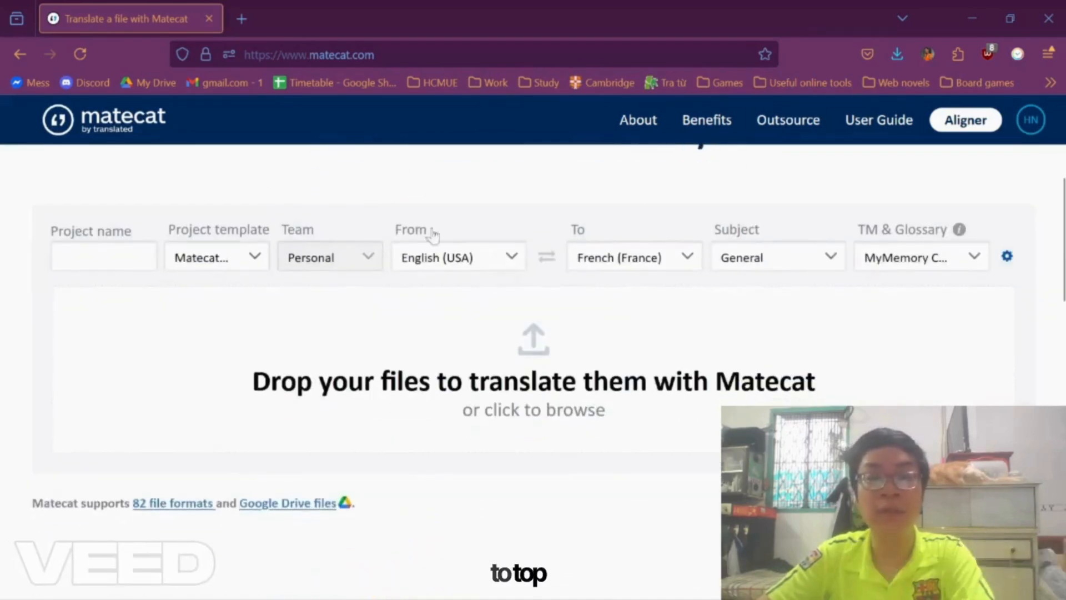
left_click(89, 256)
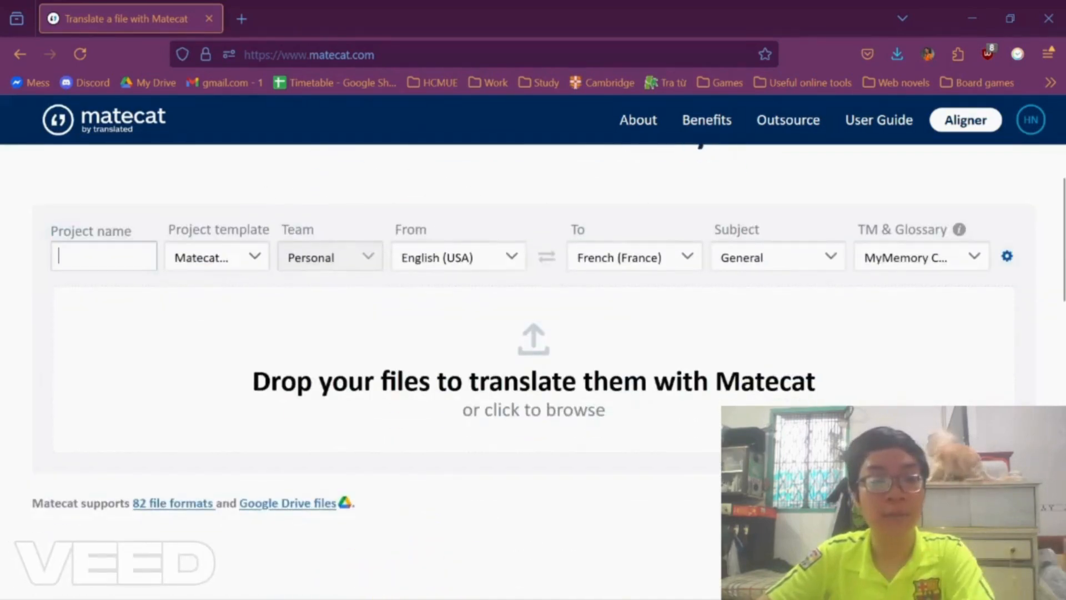
type("pr")
key("BackSpace")
key("BackSpace")
type("Prs")
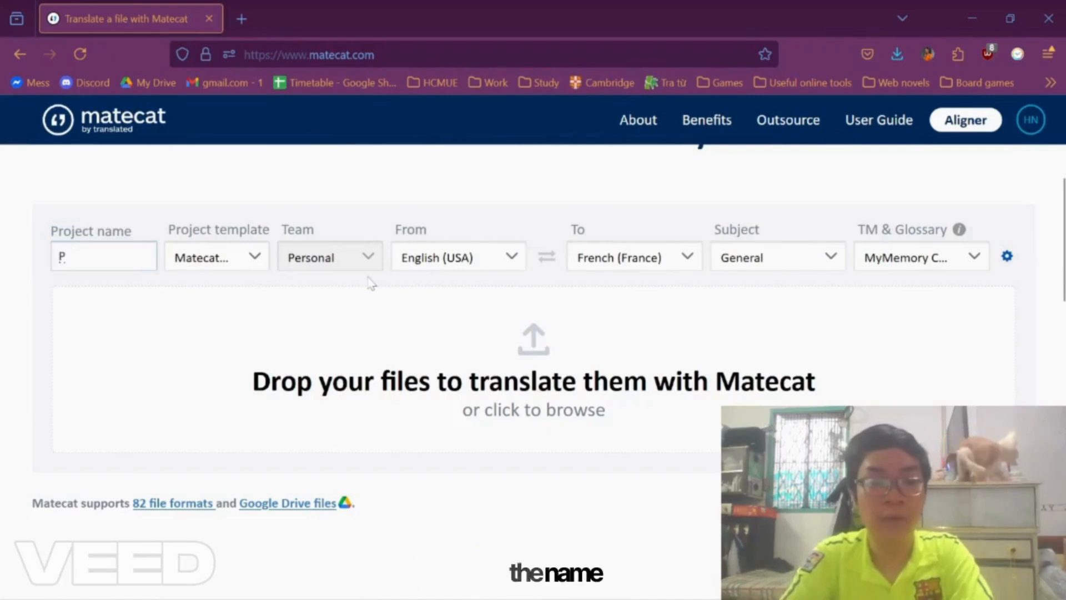
key("BackSpace")
type("esenta")
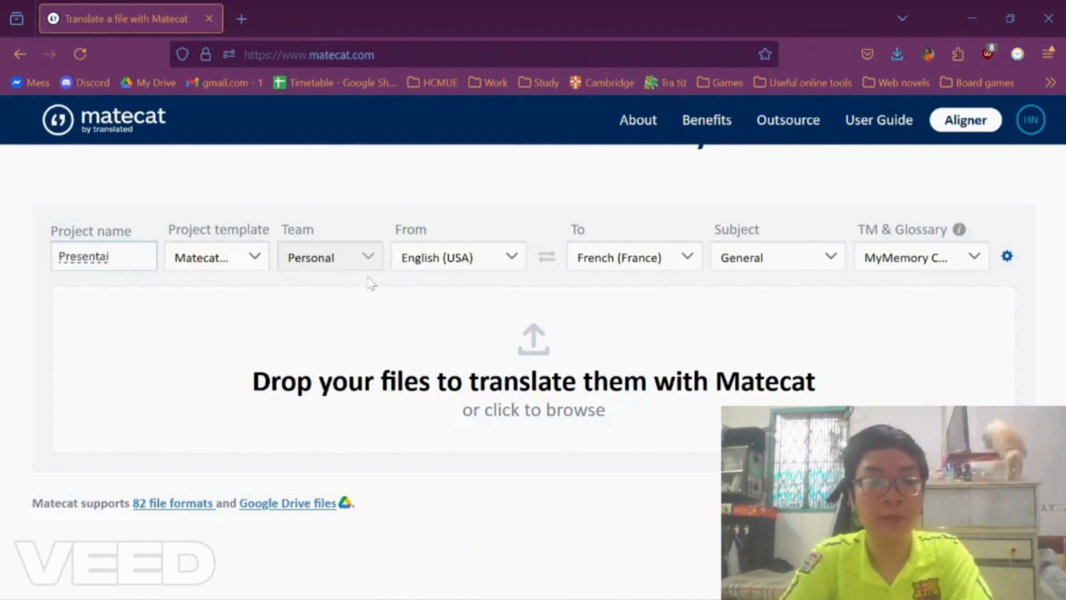
type("tion")
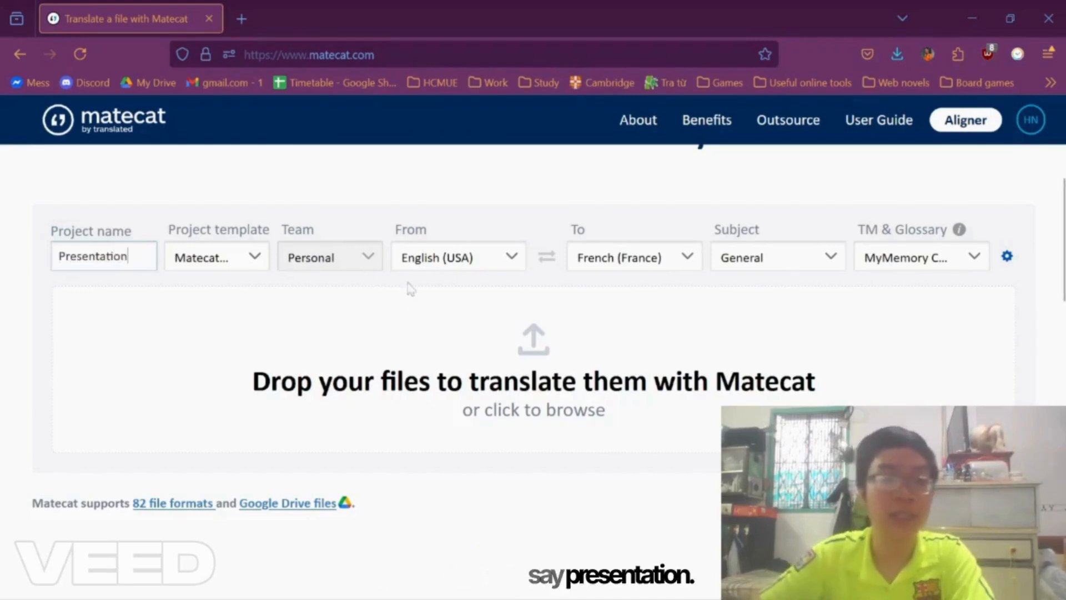
left_click(255, 217)
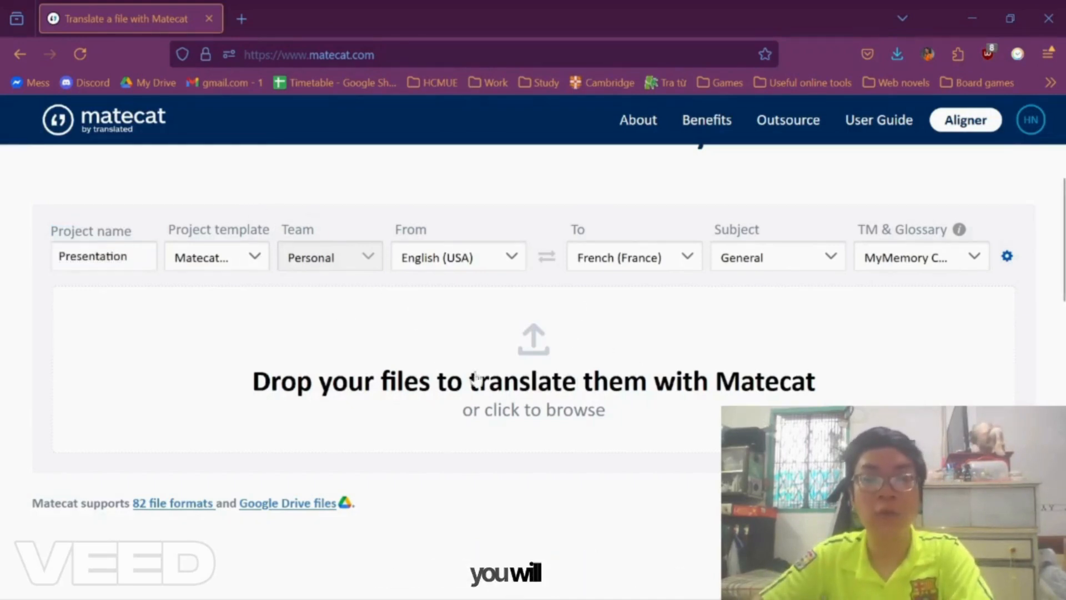
Step: Add the Word document KN Thuyết Trình from the Desktop as the file to translate
left_click(476, 302)
scroll(333, 267, "down", 5)
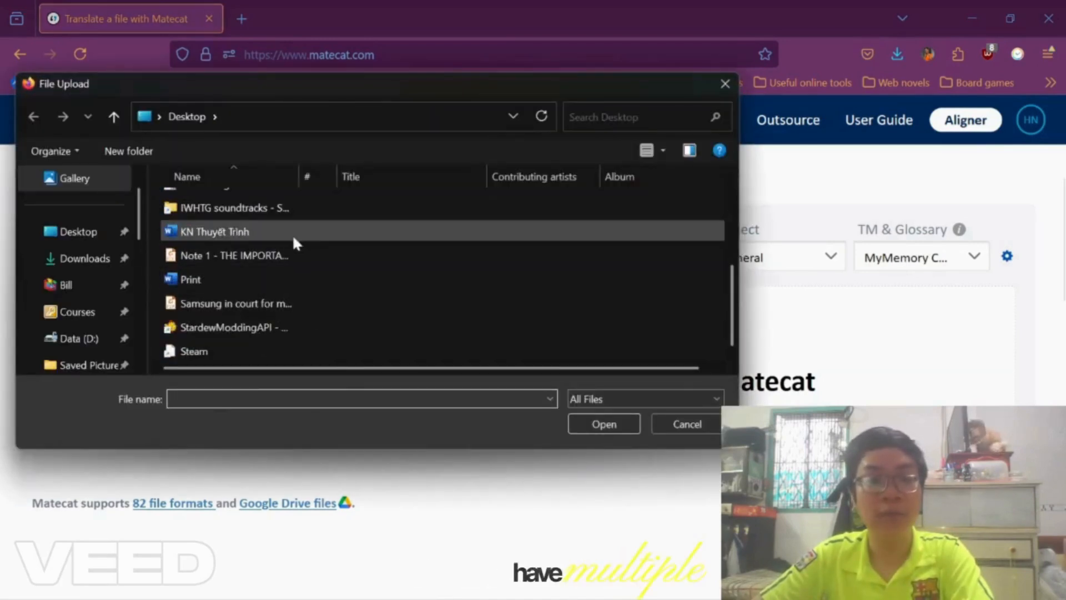
double_click(278, 232)
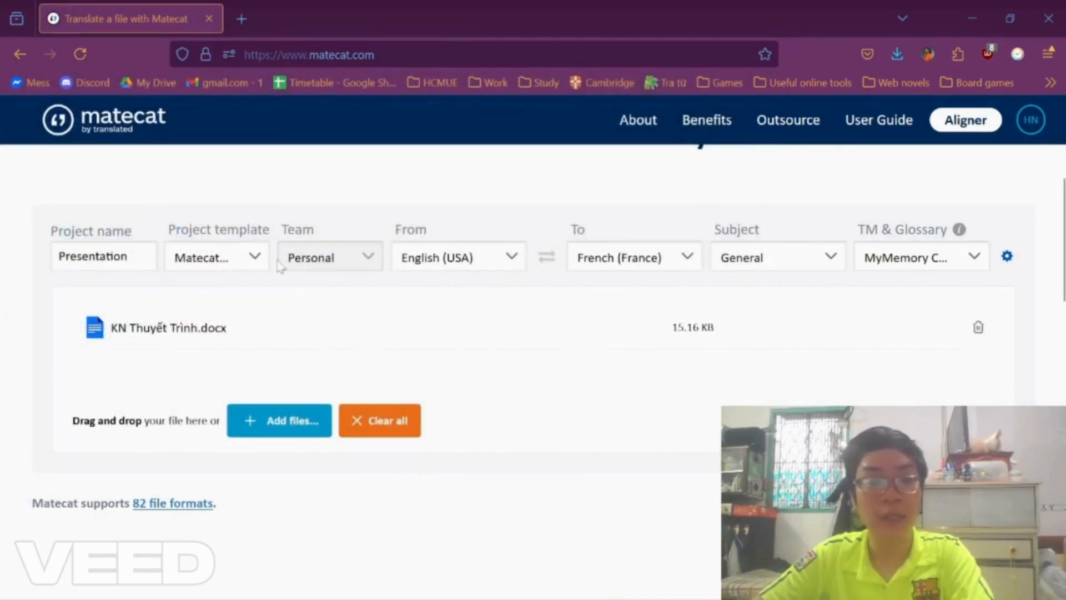
left_click(254, 252)
left_click(186, 262)
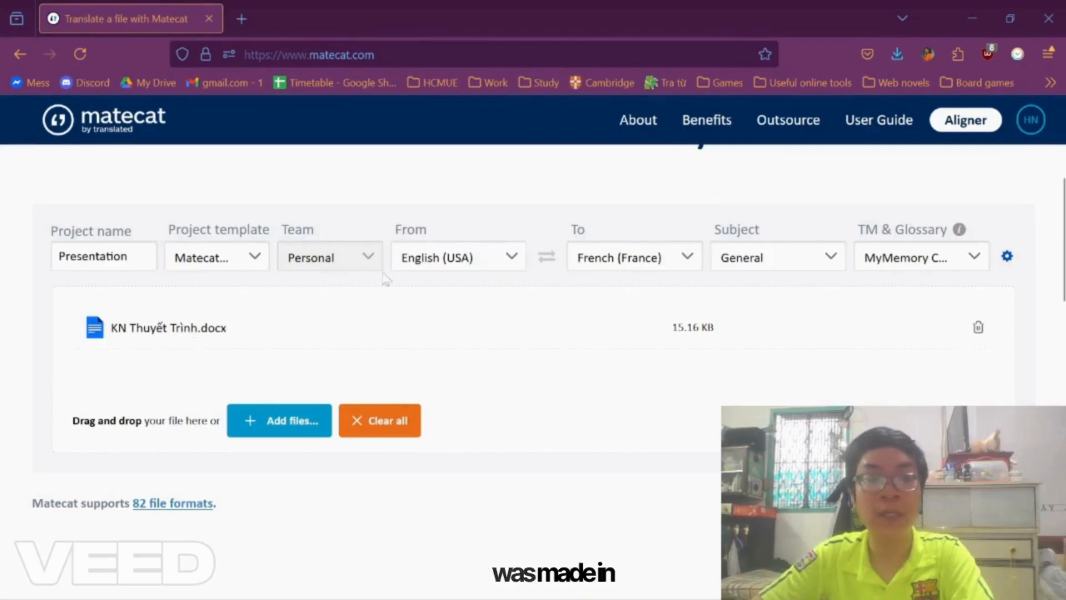
Step: Set the project's source language to Vietnamese
left_click(457, 257)
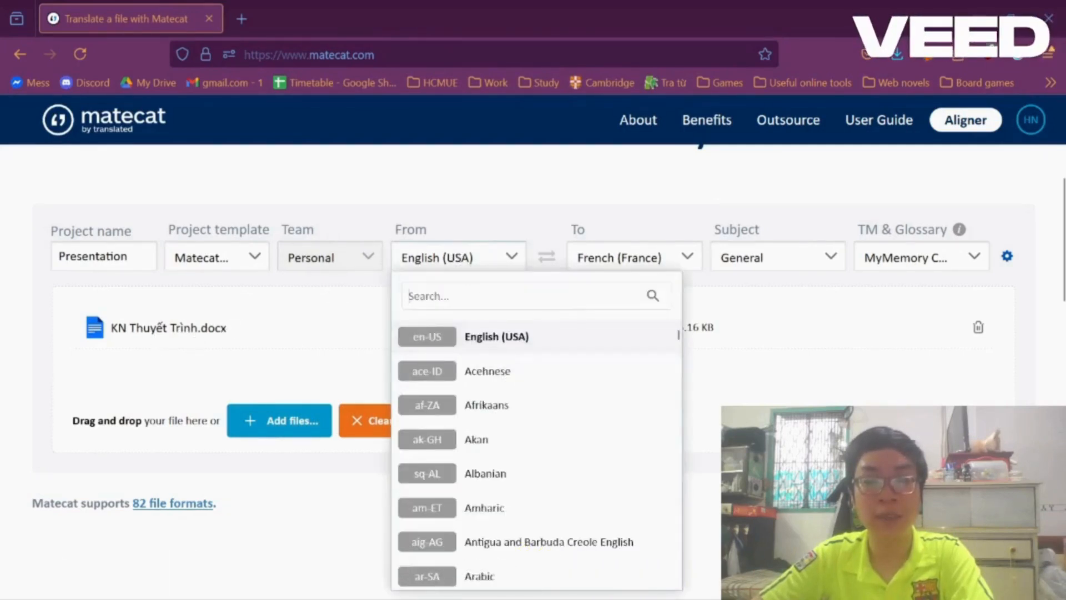
type("Viet")
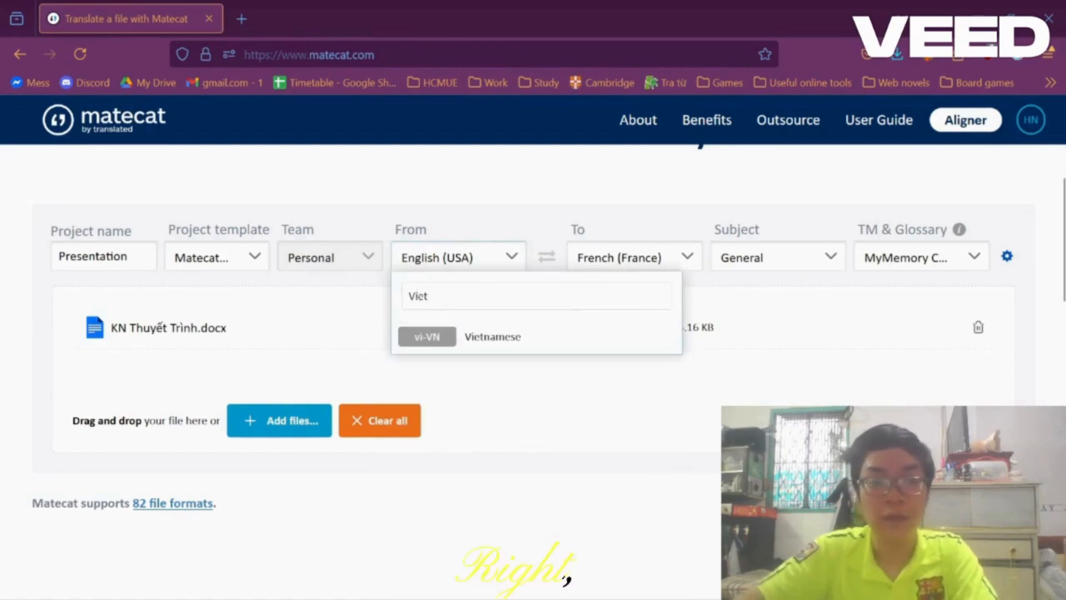
left_click(525, 337)
Step: Set the target language to English (USA), trying Lithuanian as a second target and removing it before confirming
left_click(639, 266)
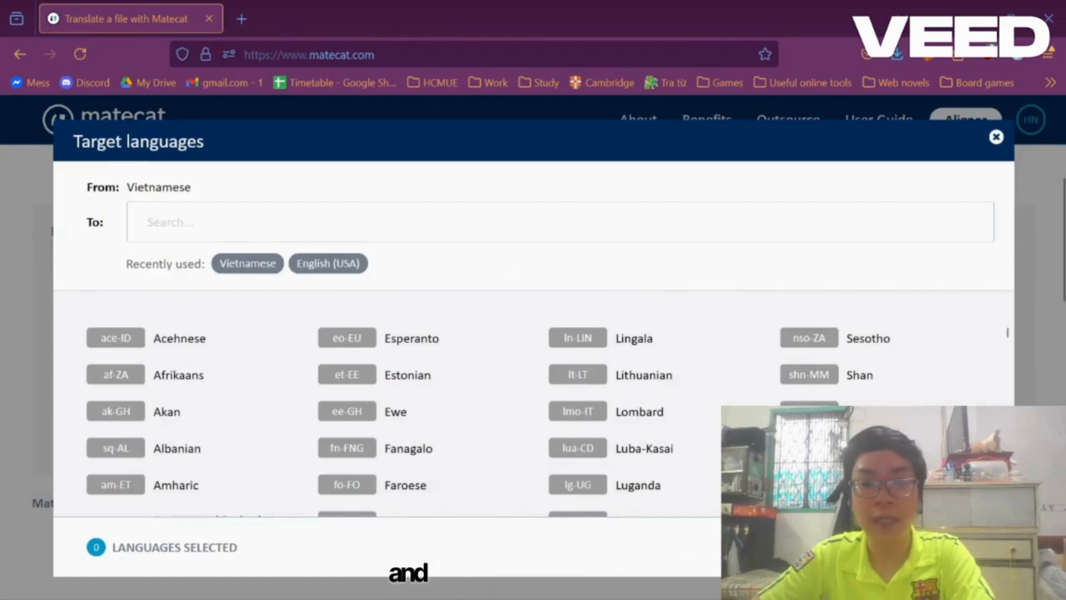
left_click(336, 265)
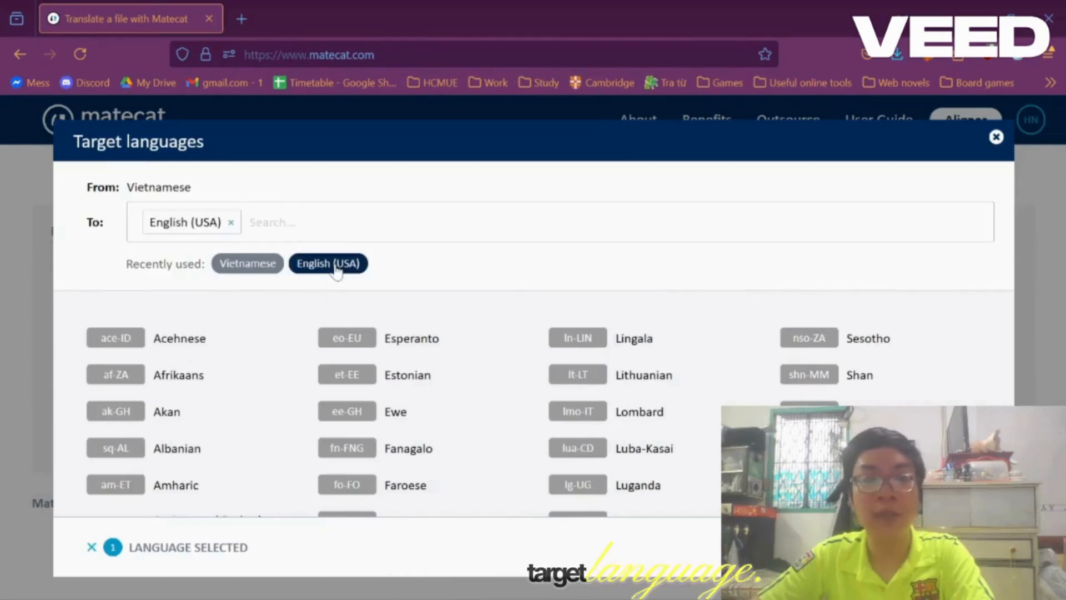
scroll(683, 405, "down", 3)
scroll(668, 393, "up", 3)
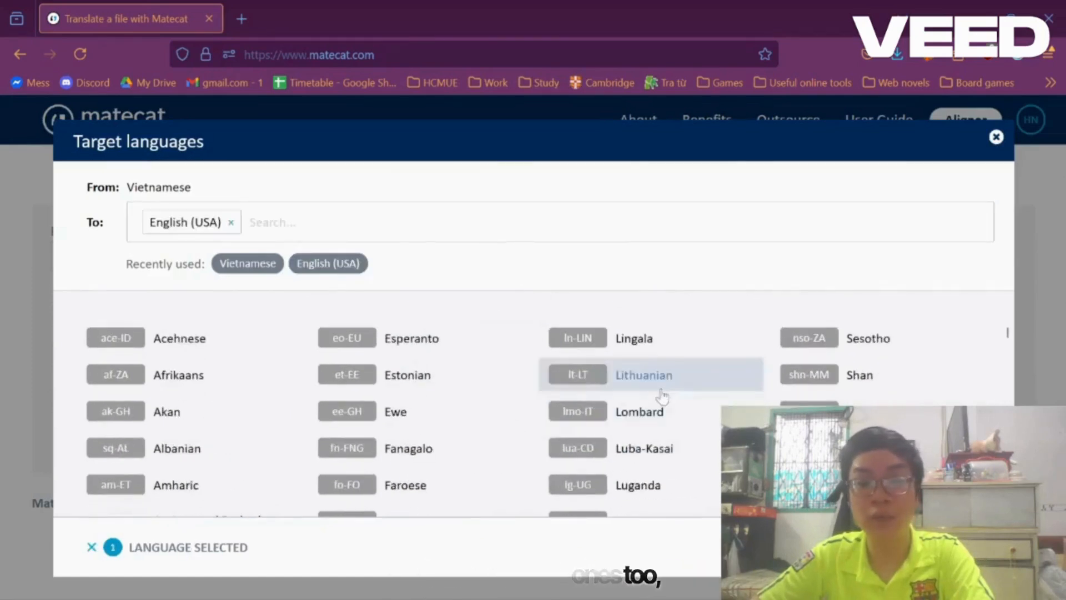
left_click(663, 382)
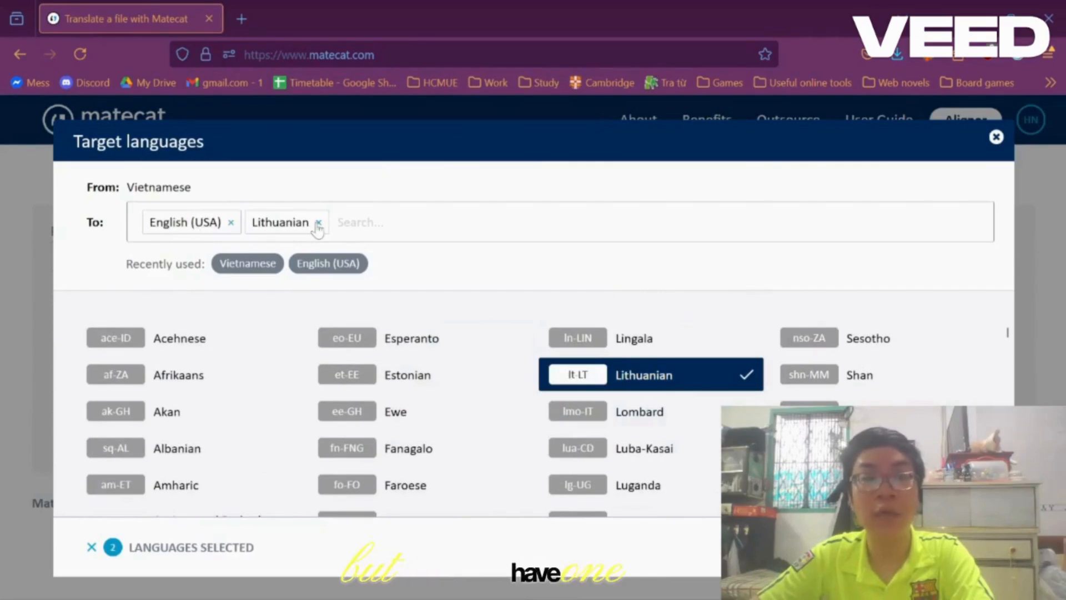
left_click(318, 223)
left_click(954, 547)
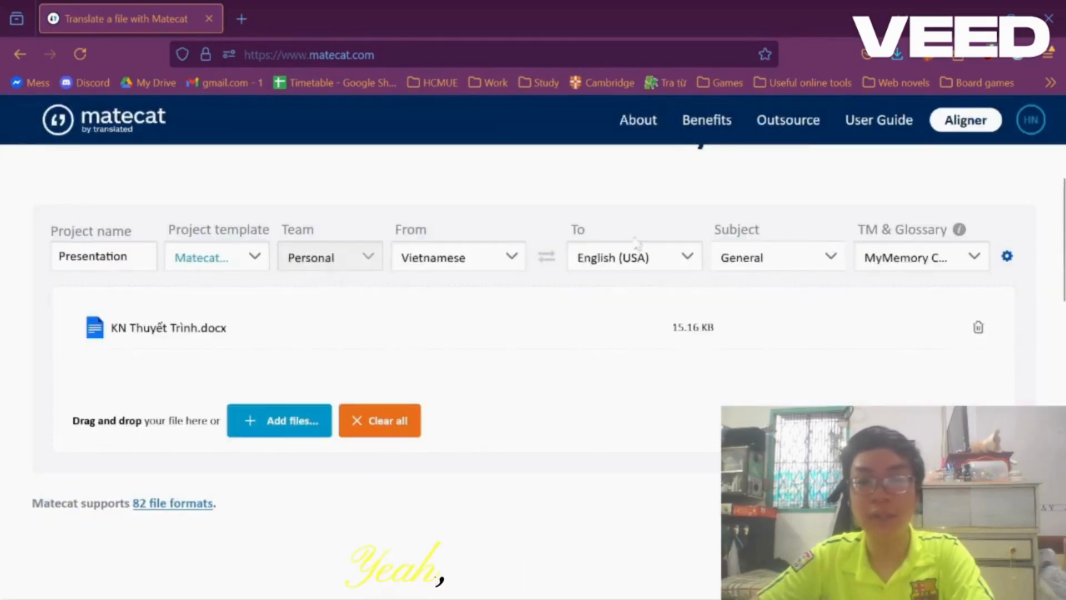
Step: Look through the available subjects and choose General for the project
left_click(792, 263)
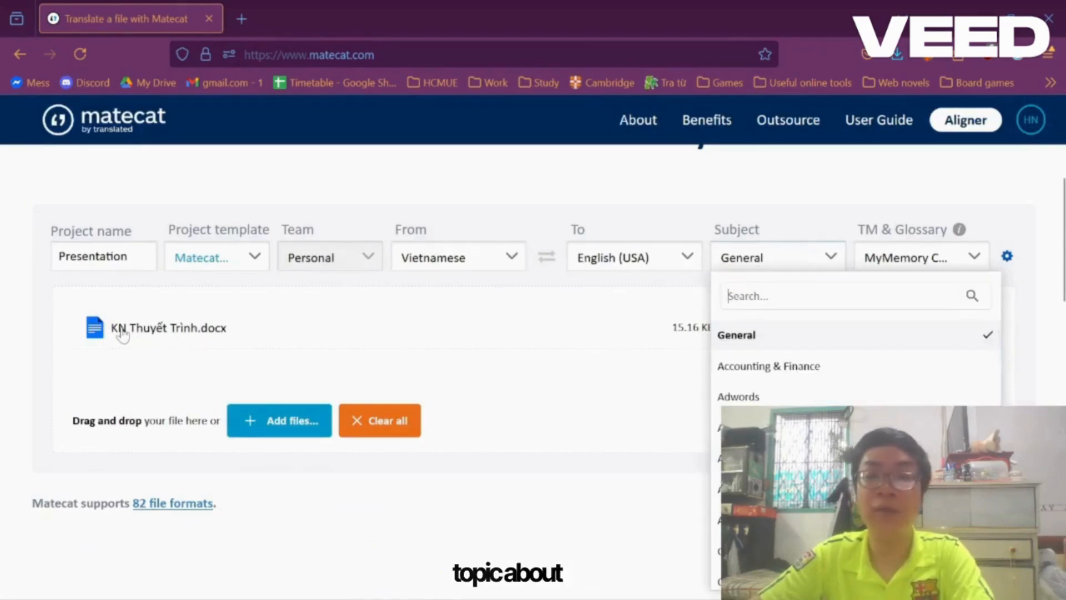
scroll(866, 389, "down", 2)
scroll(833, 361, "up", 2)
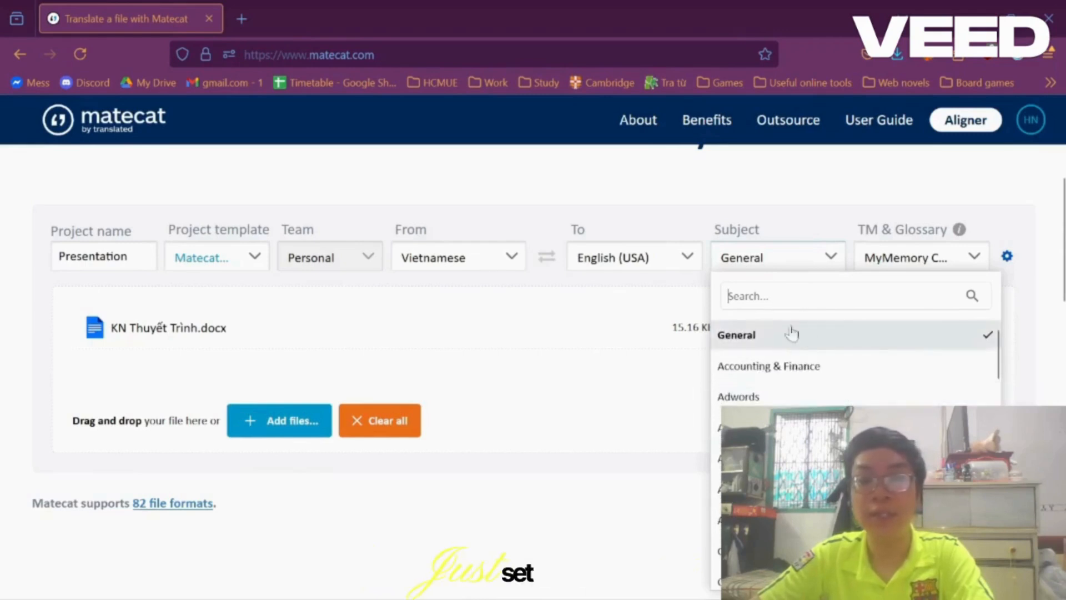
scroll(792, 332, "down", 8)
scroll(777, 331, "up", 8)
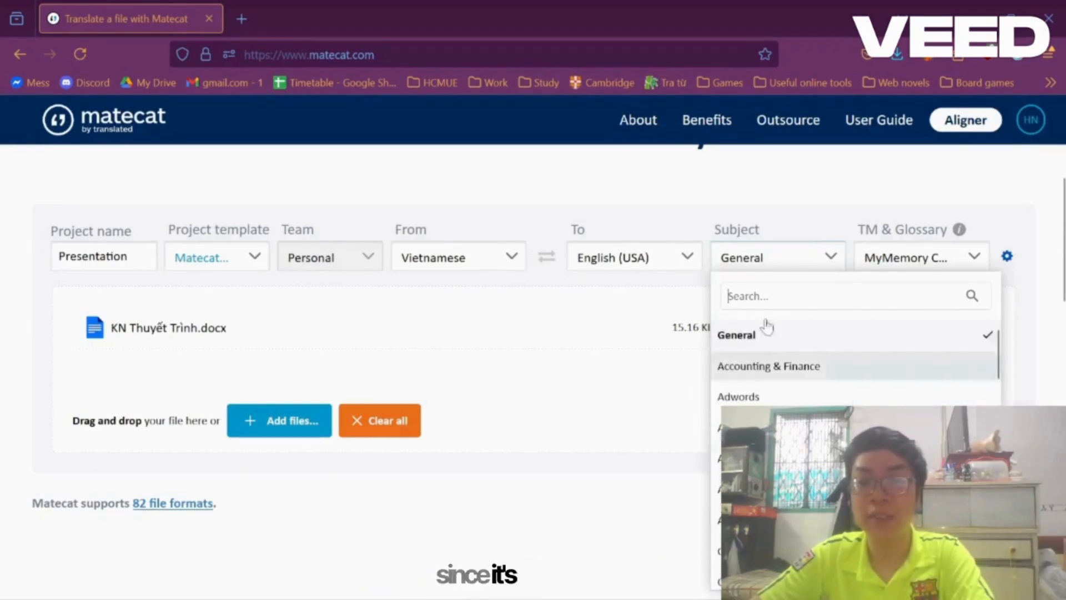
left_click(767, 332)
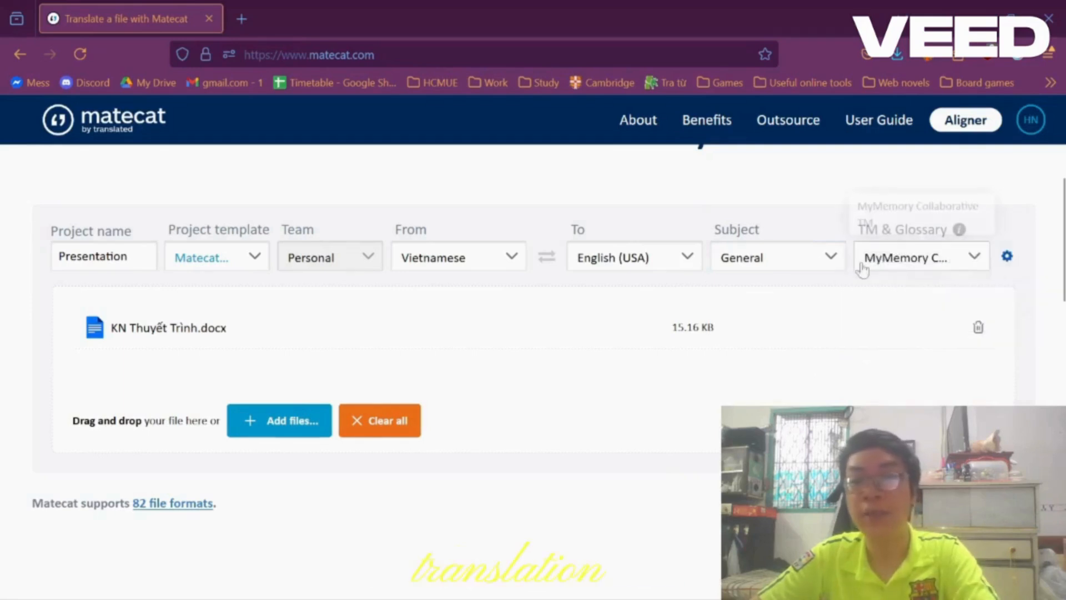
Step: View which translation memory and glossary resources are available for the project
left_click(922, 261)
left_click(910, 261)
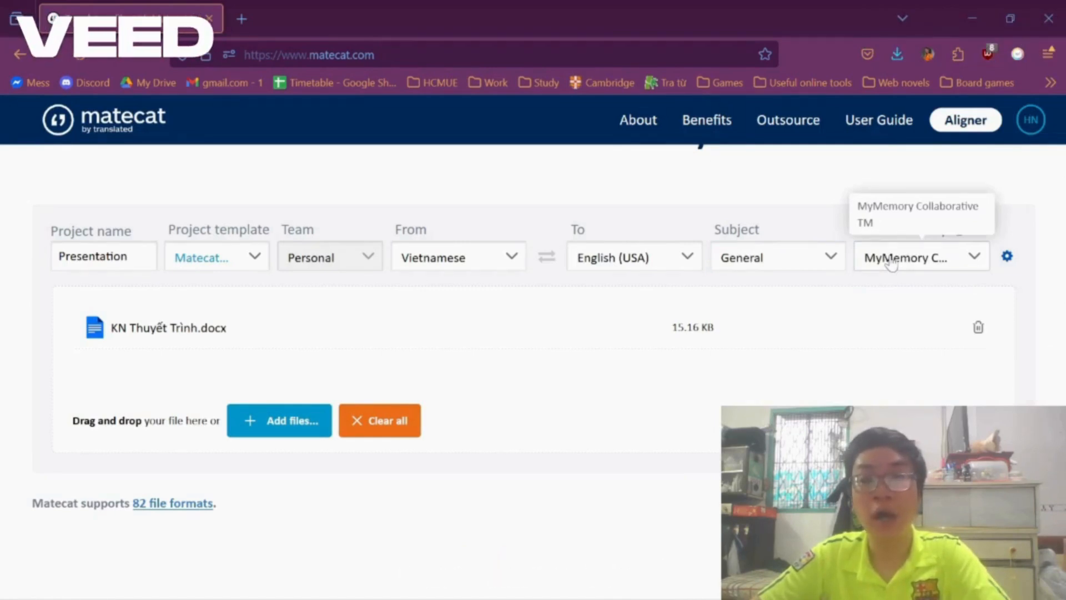
left_click(947, 258)
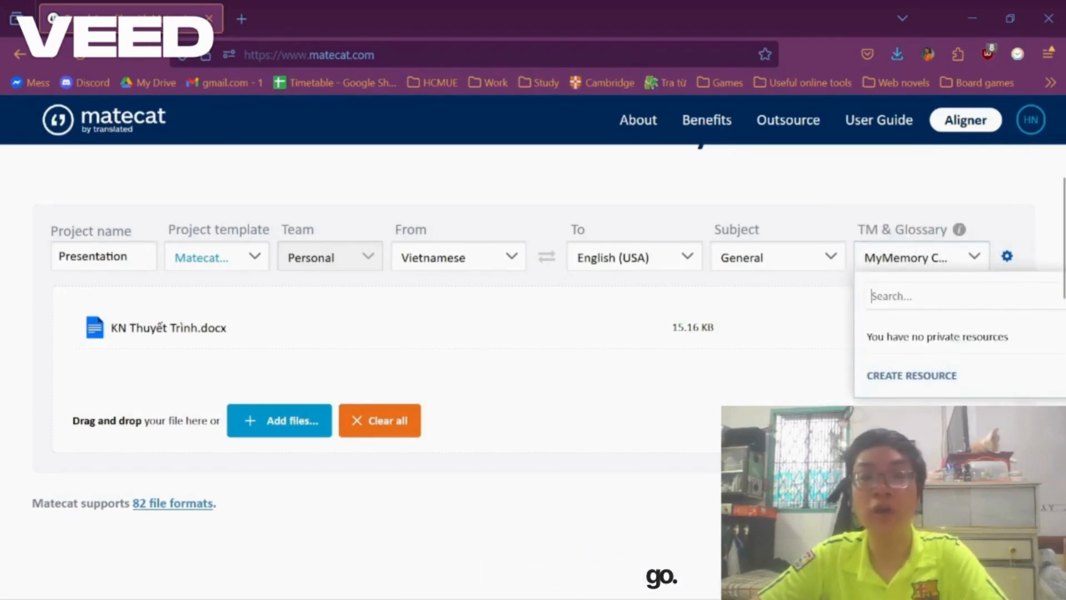
left_click(923, 263)
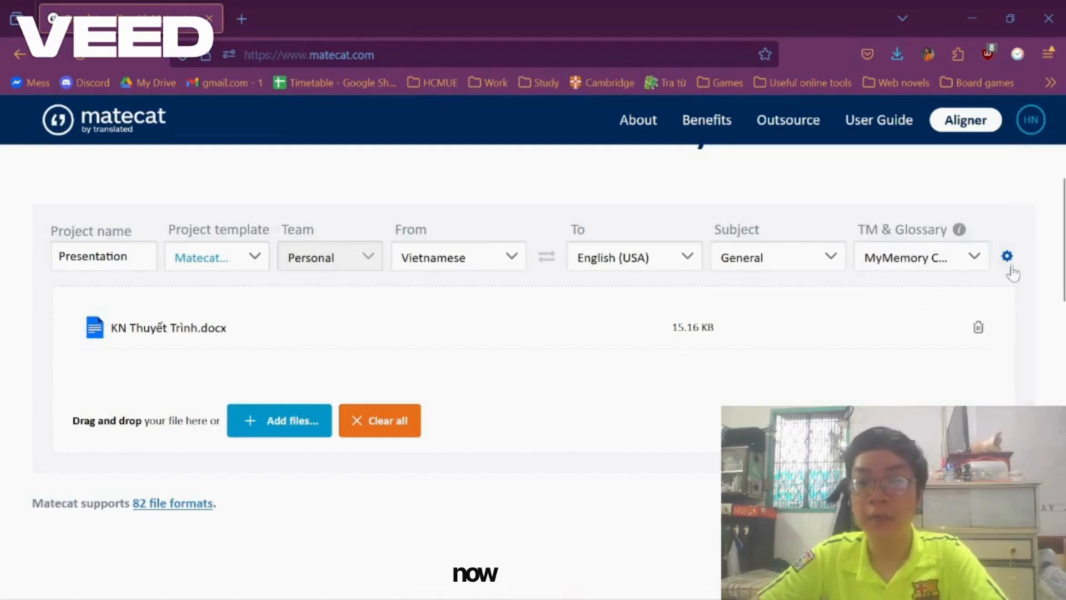
Step: View the project settings for Translation Memory and Glossary and for Machine Translation
left_click(1008, 256)
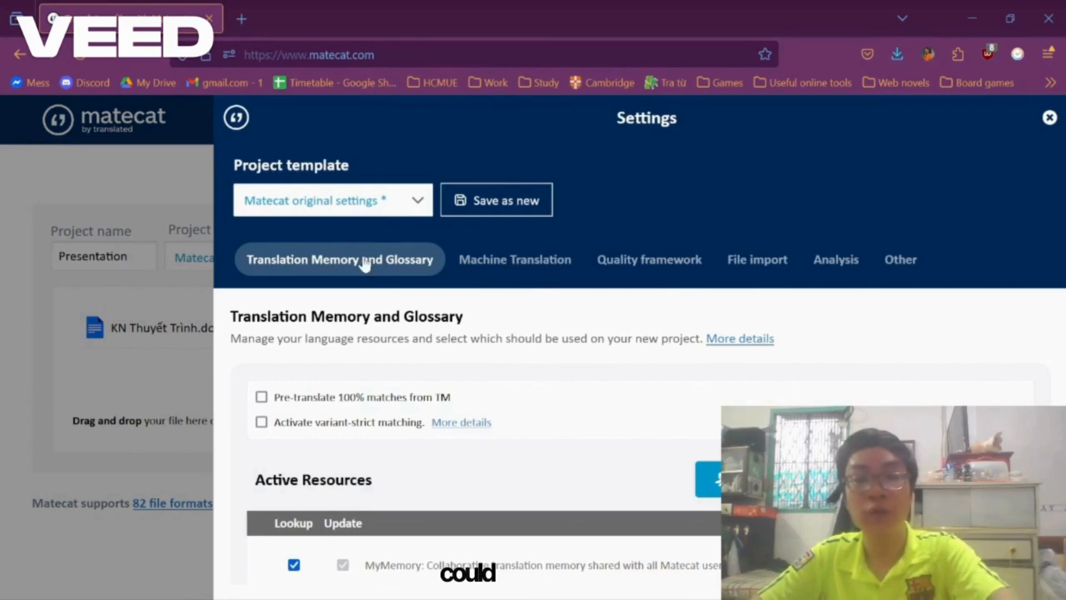
left_click(1049, 117)
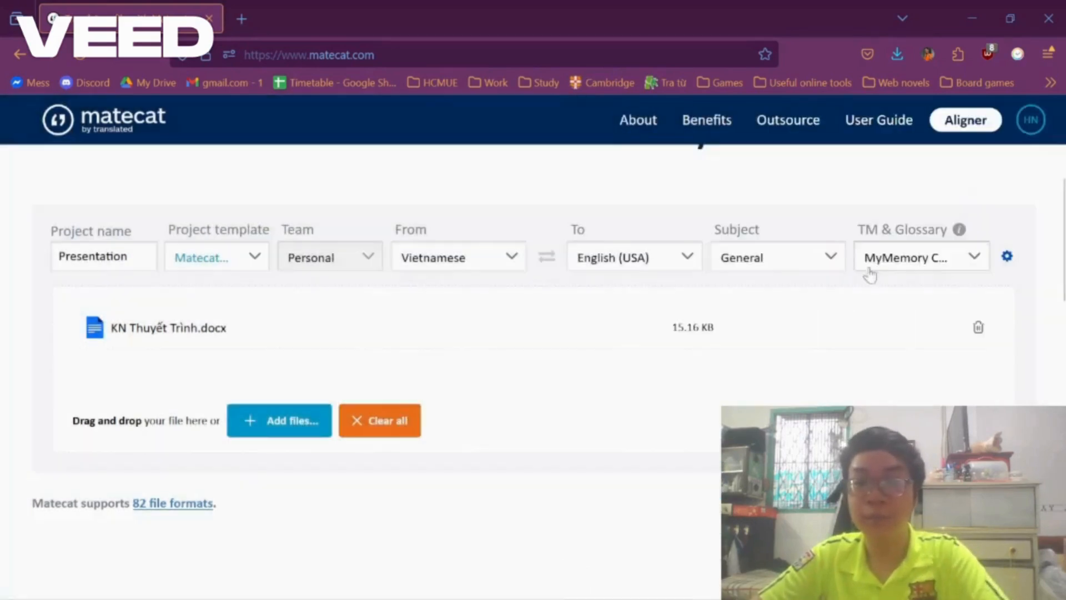
left_click(1007, 256)
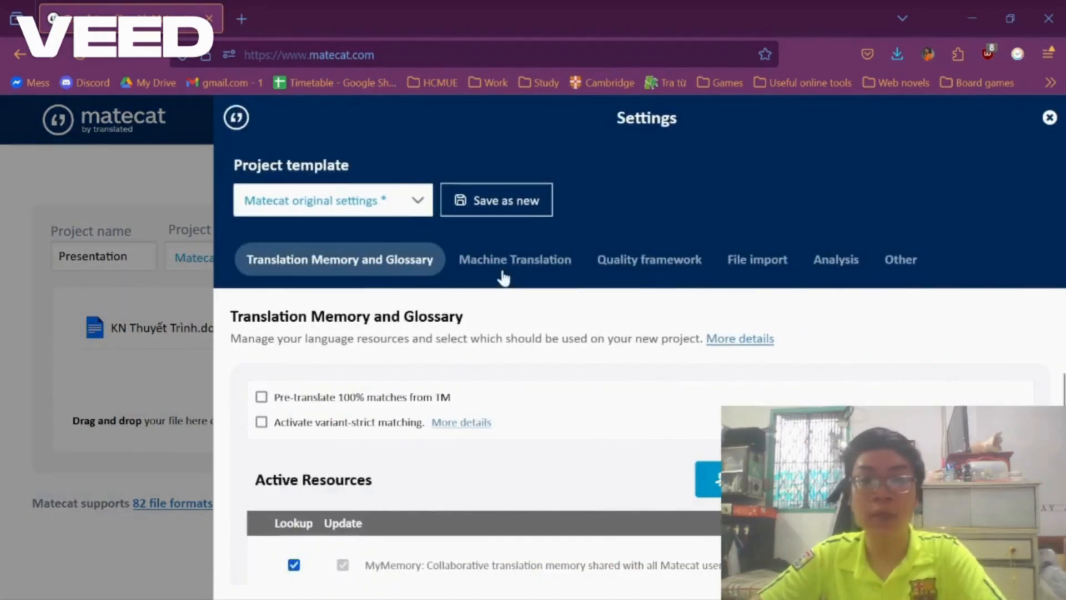
left_click(536, 265)
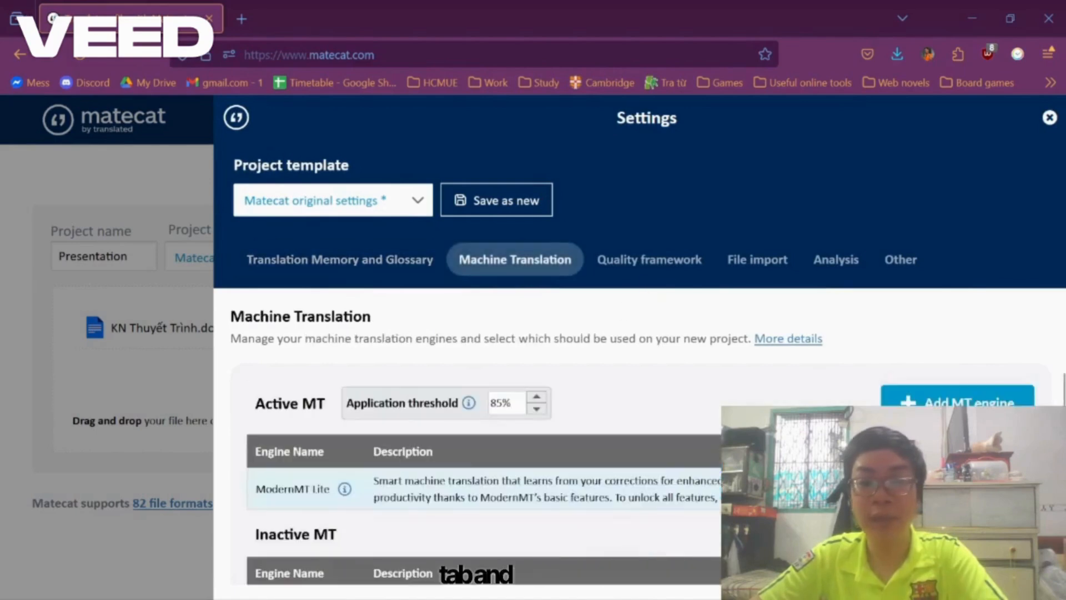
Step: Deactivate the ModernMT Lite engine in the project's Machine Translation settings and close the settings
scroll(505, 436, "down", 1)
scroll(507, 438, "up", 1)
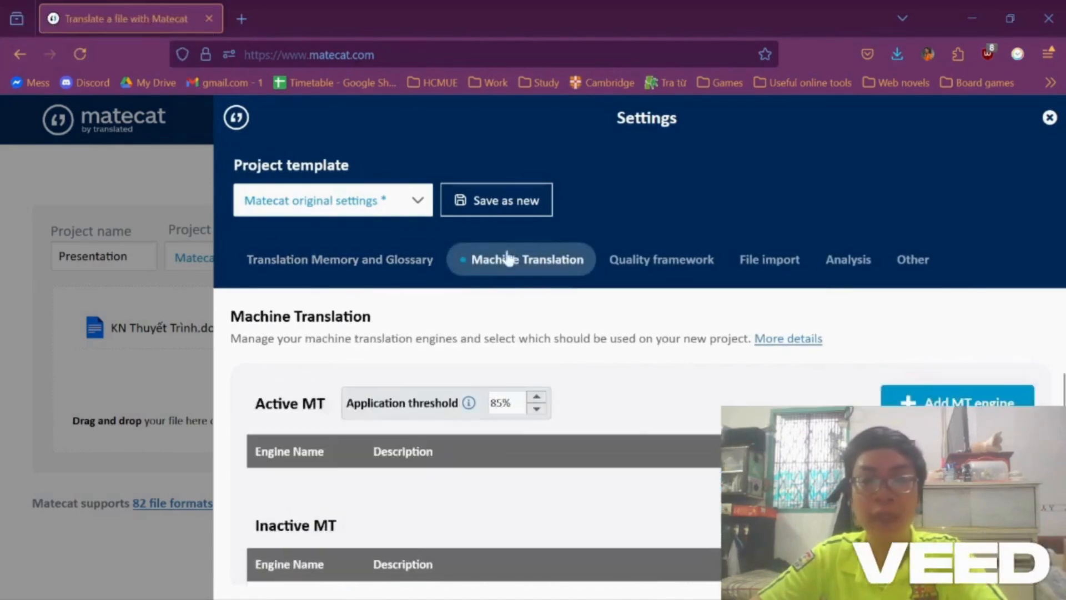
left_click(1050, 117)
scroll(286, 336, "up", 2)
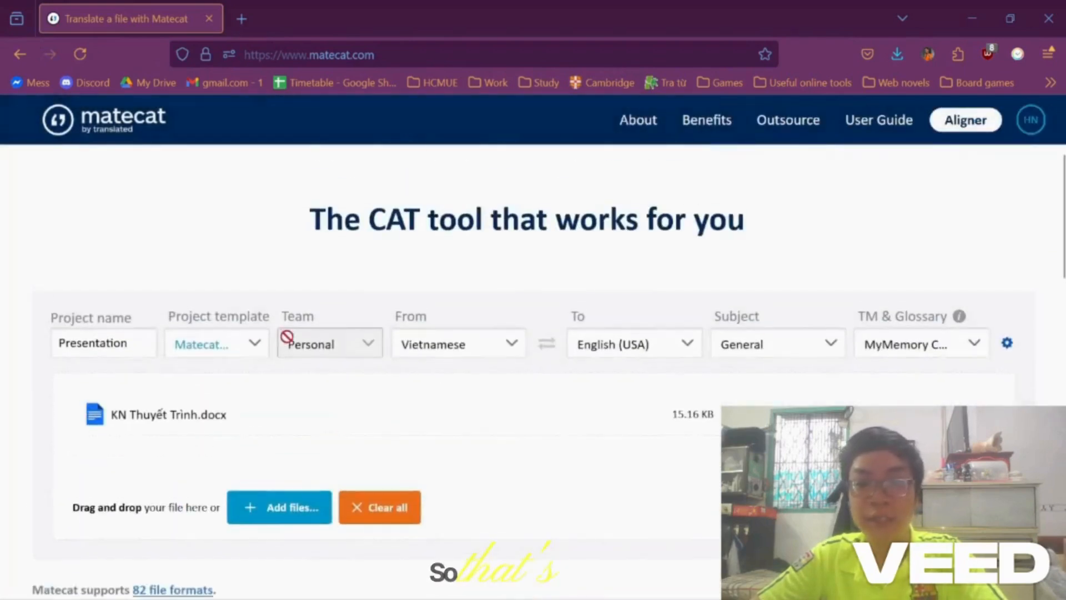
Step: Review the note on supported file formats below the upload area and start the project's analysis
scroll(416, 450, "down", 2)
left_click_drag(27, 505, 242, 510)
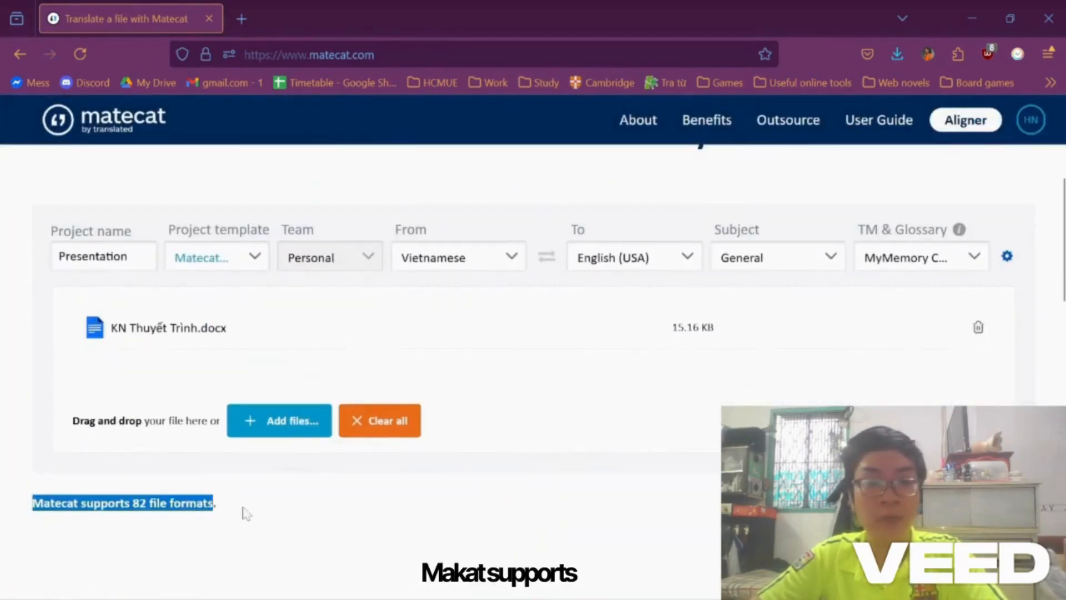
left_click(232, 510)
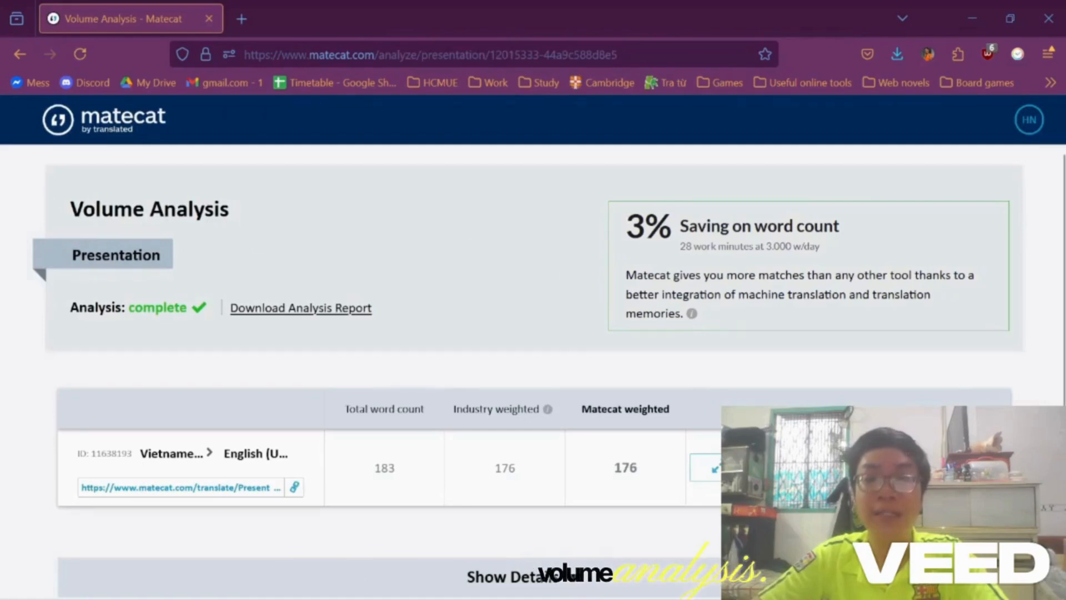
Step: Examine the saving on word count shown in the volume analysis of the Presentation project
left_click_drag(627, 227, 645, 228)
left_click(627, 239)
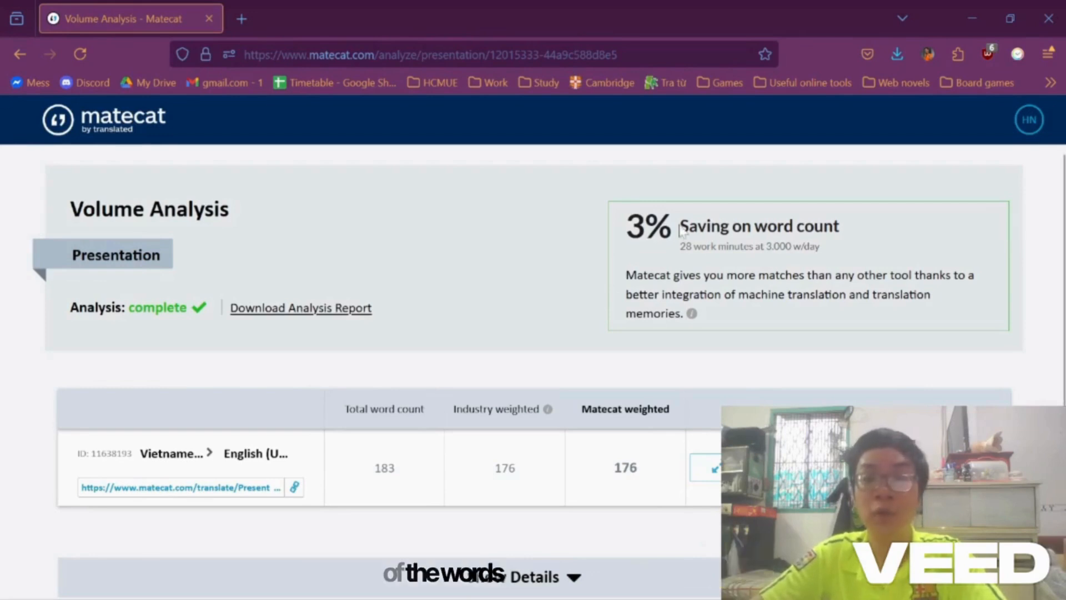
left_click_drag(680, 229, 840, 227)
left_click(841, 227)
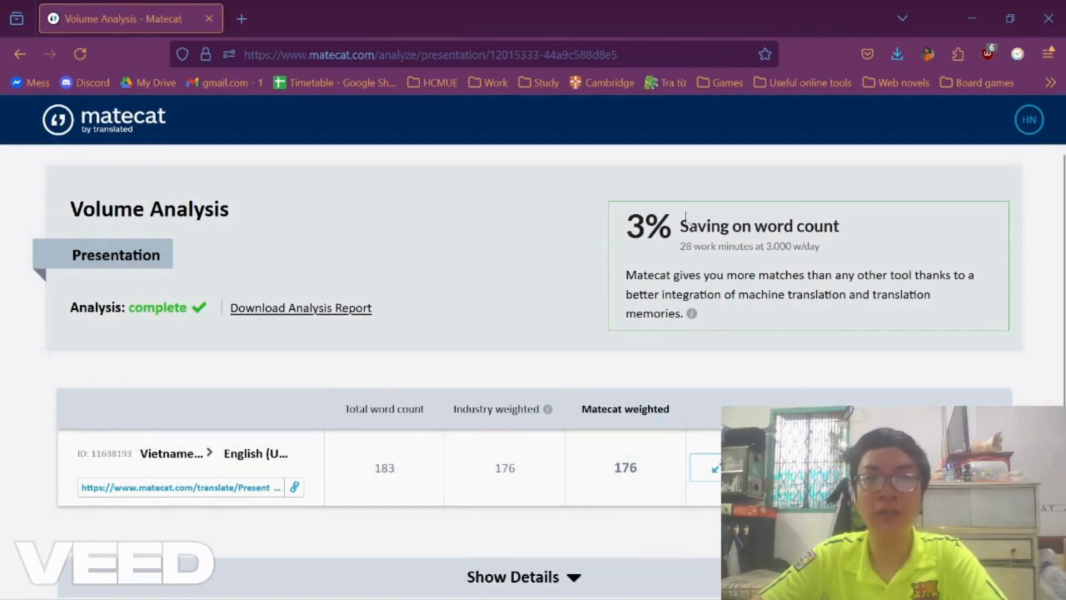
left_click_drag(627, 230, 676, 232)
left_click(678, 234)
left_click(676, 233)
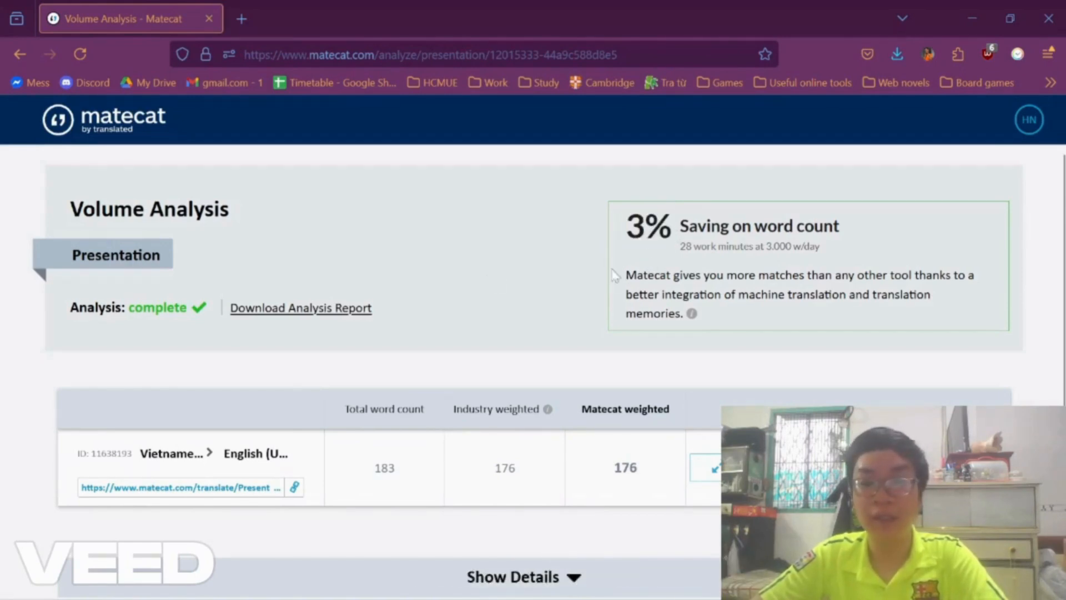
Step: Expand the volume analysis details, look over the match breakdown table and collapse it again
scroll(492, 368, "down", 1)
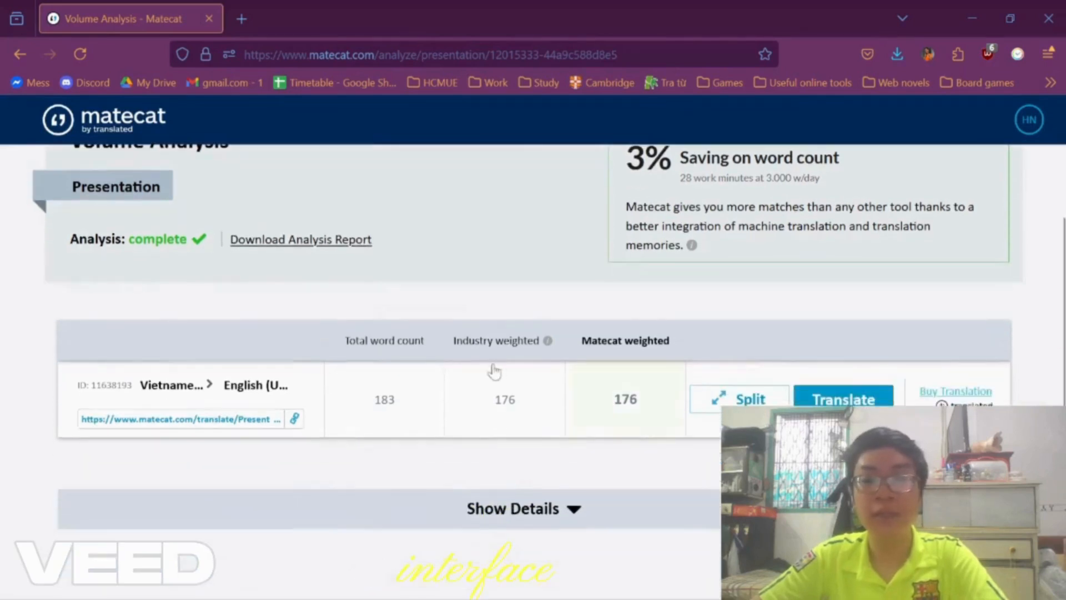
left_click(548, 506)
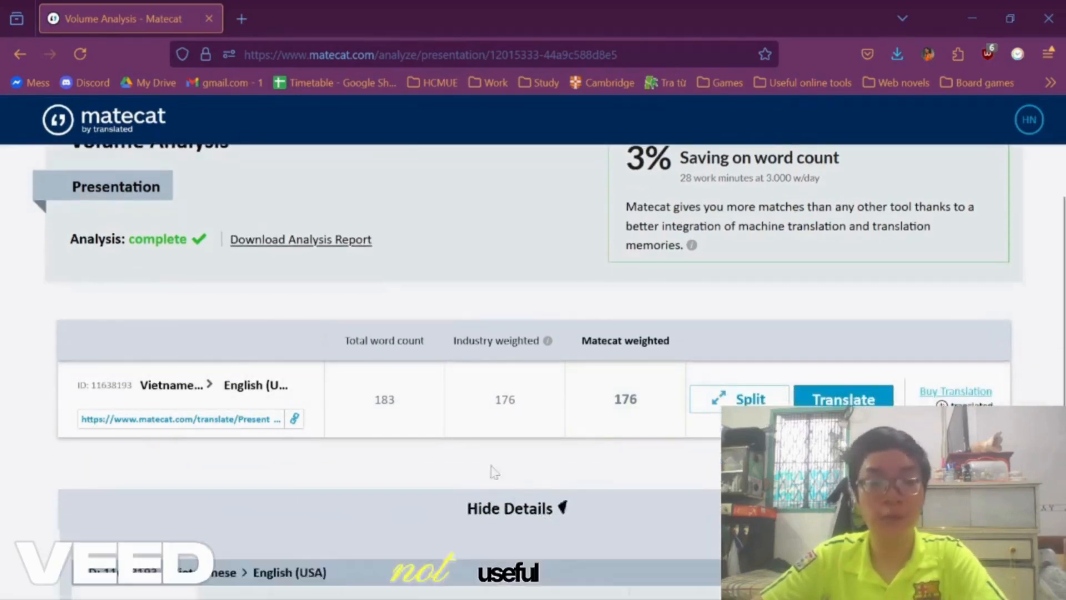
scroll(492, 468, "down", 4)
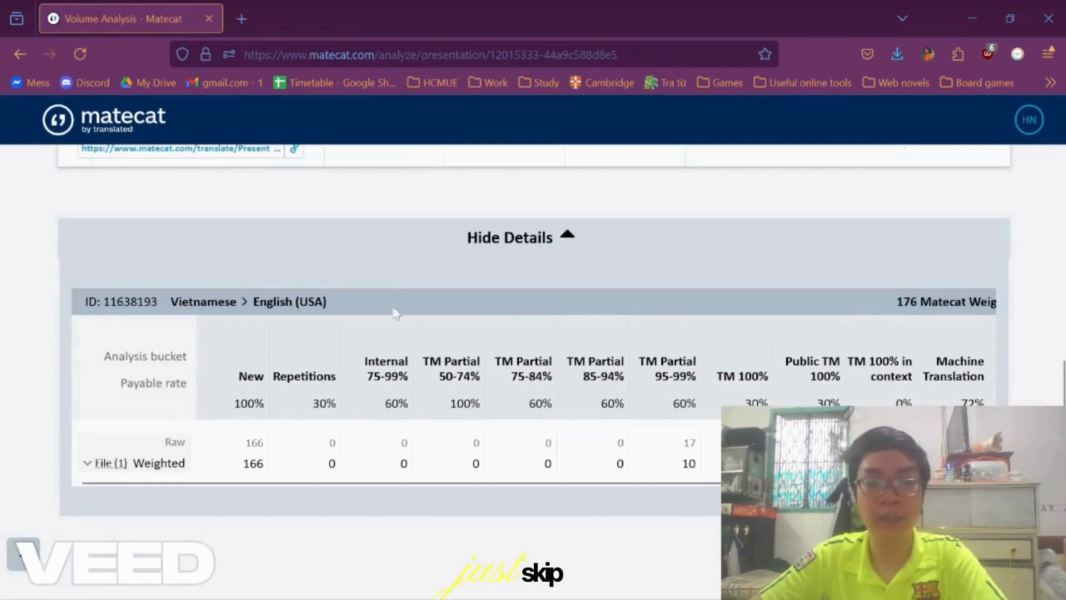
left_click(567, 261)
scroll(566, 261, "up", 1)
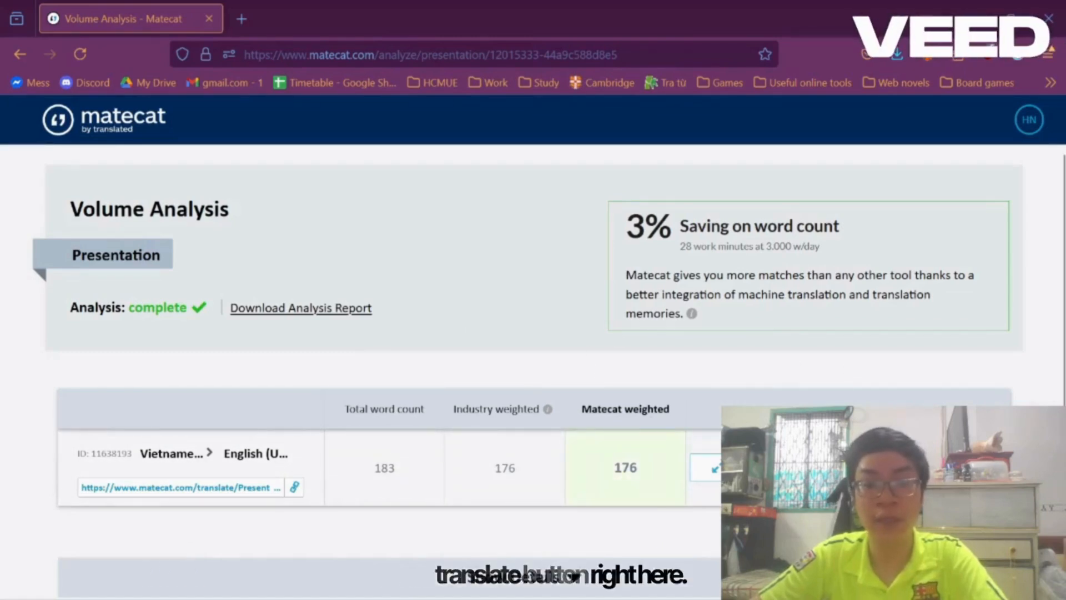
Step: Open the Presentation job for translation and look through how the document is divided into segments
left_click(922, 467)
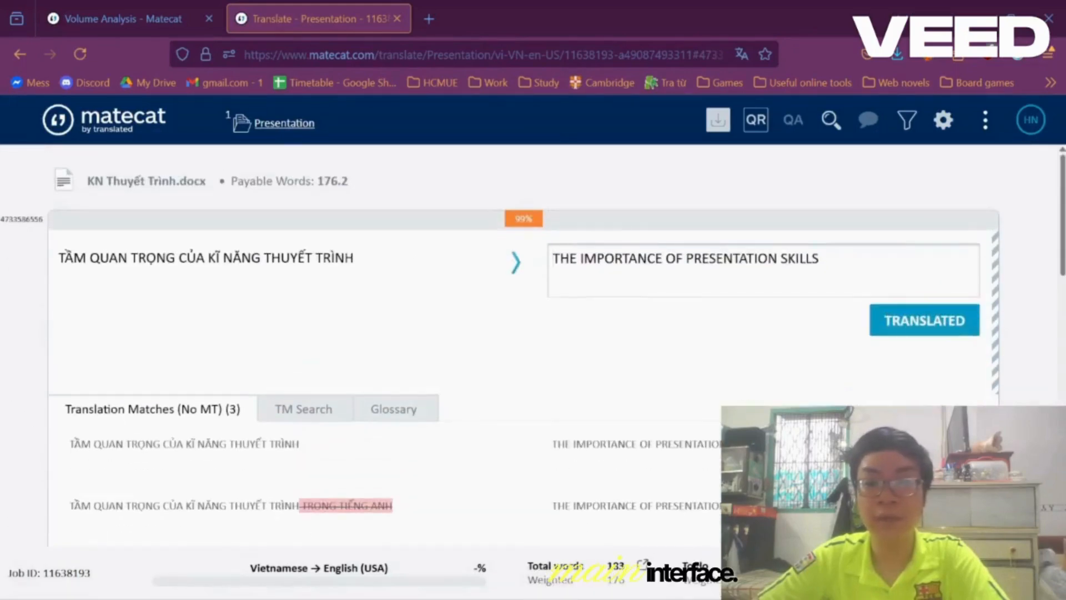
scroll(522, 278, "down", 10)
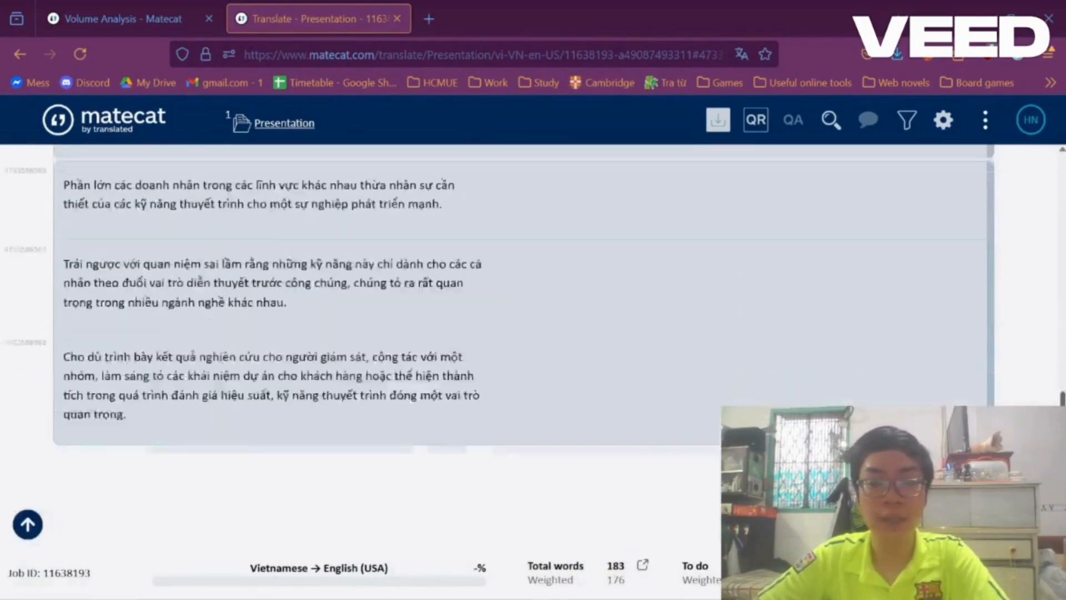
scroll(522, 278, "up", 10)
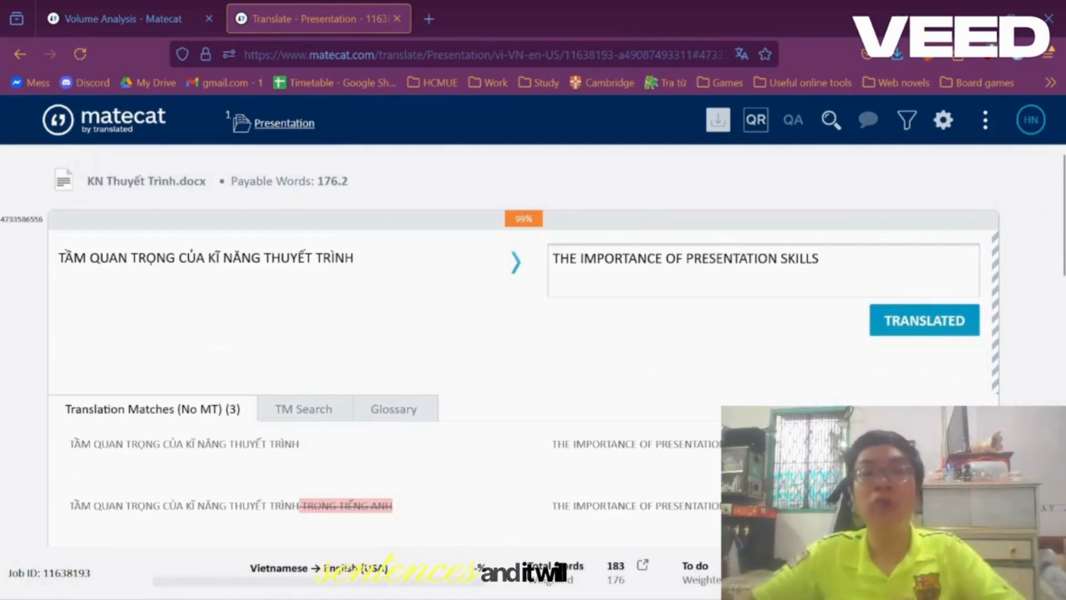
mouse_move(538, 255)
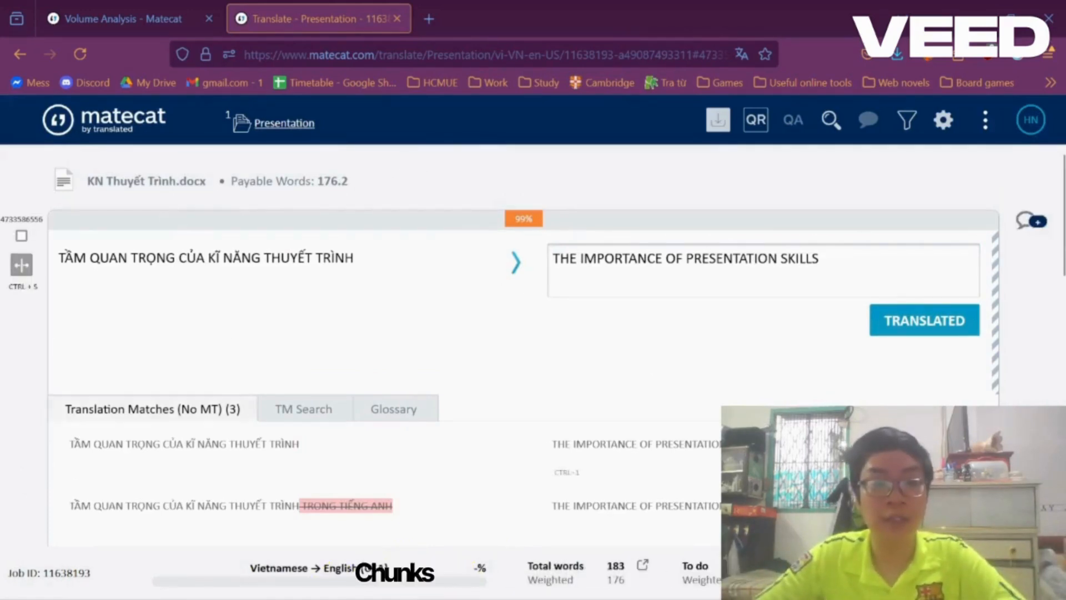
left_click_drag(59, 258, 276, 280)
left_click_drag(1063, 238, 1063, 316)
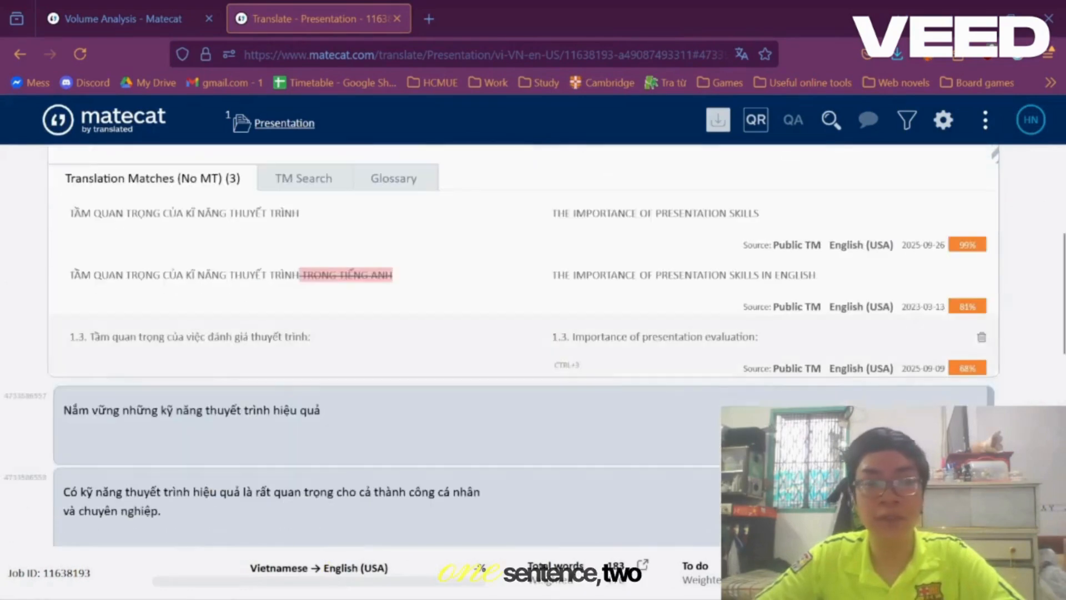
scroll(313, 535, "up", 4)
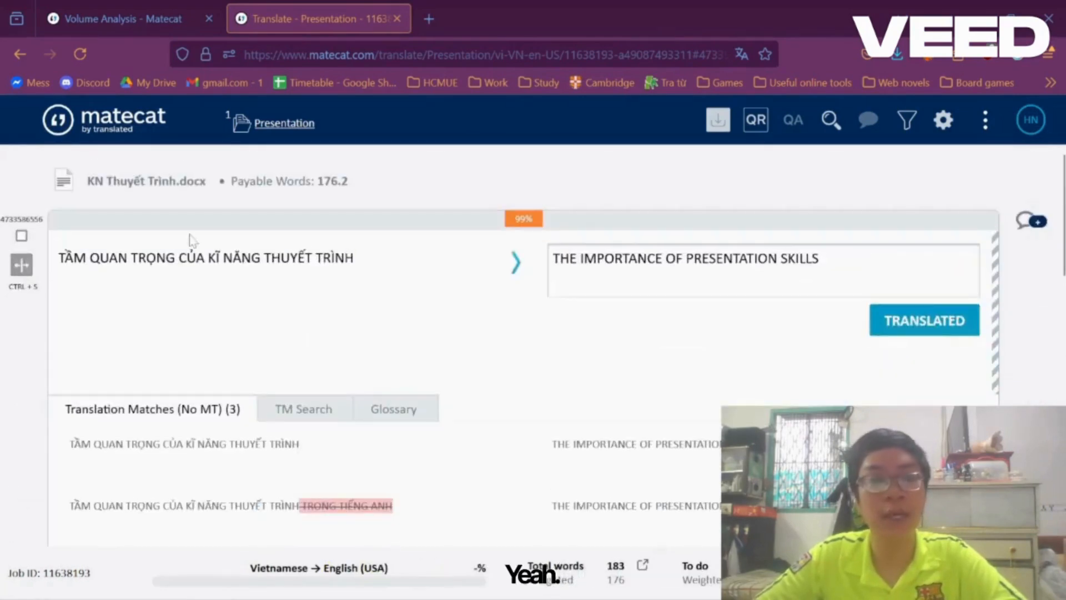
Step: Compare the Vietnamese source text of the first segment with its suggested English translation
triple_click(305, 257)
left_click(305, 257)
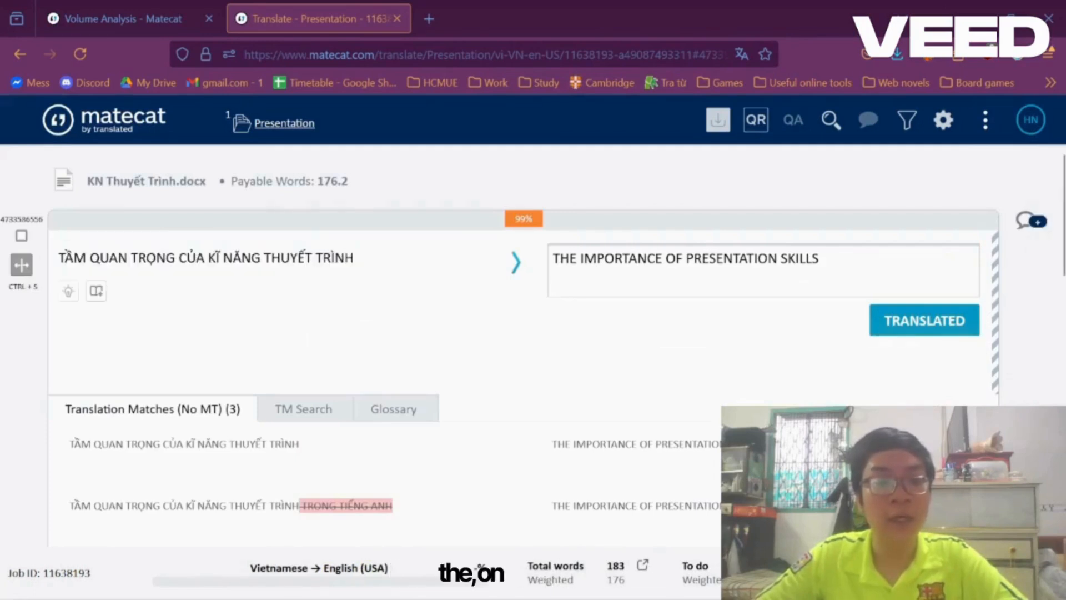
triple_click(304, 257)
left_click_drag(353, 258, 65, 258)
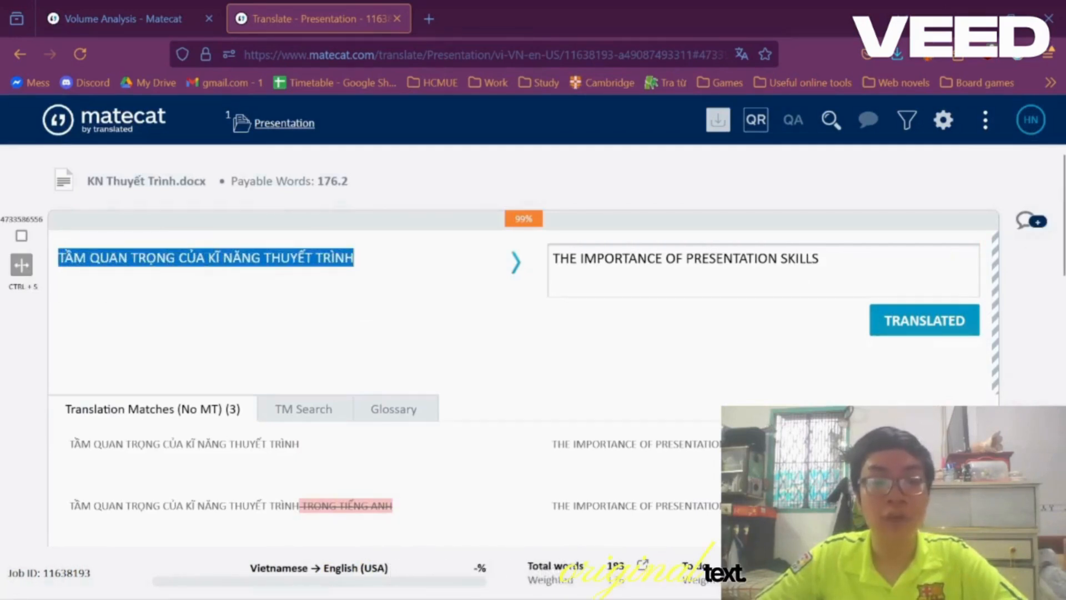
left_click(62, 258)
mouse_move(553, 259)
left_mouse_down()
mouse_move(820, 259)
mouse_move(542, 267)
left_mouse_up()
left_click(833, 267)
left_click(832, 266)
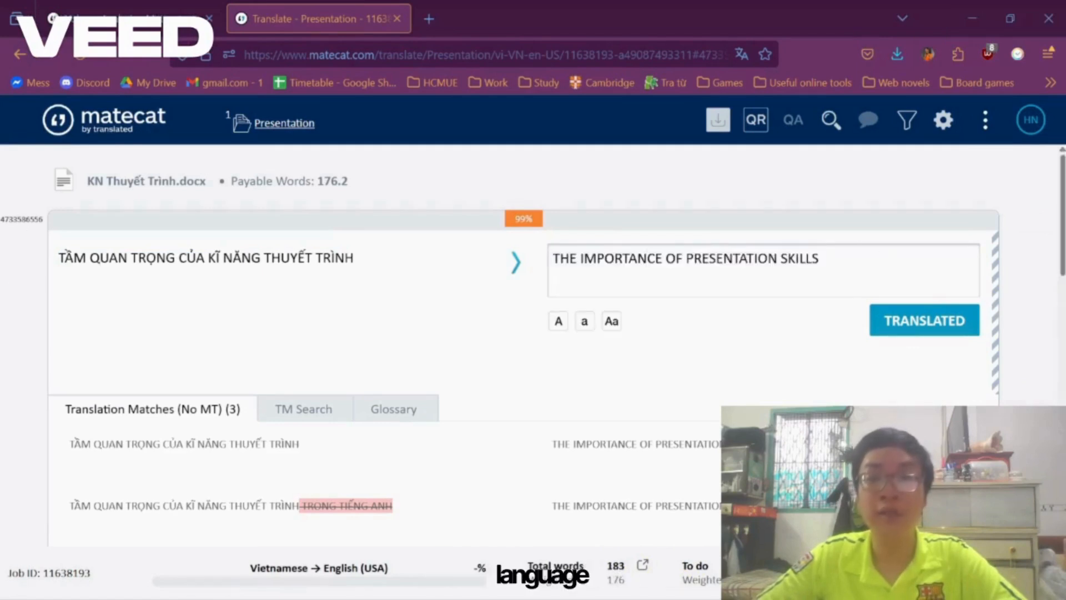
Step: Examine the first segment's translation matches, including the source and match percentage of each suggestion
scroll(145, 351, "down", 1)
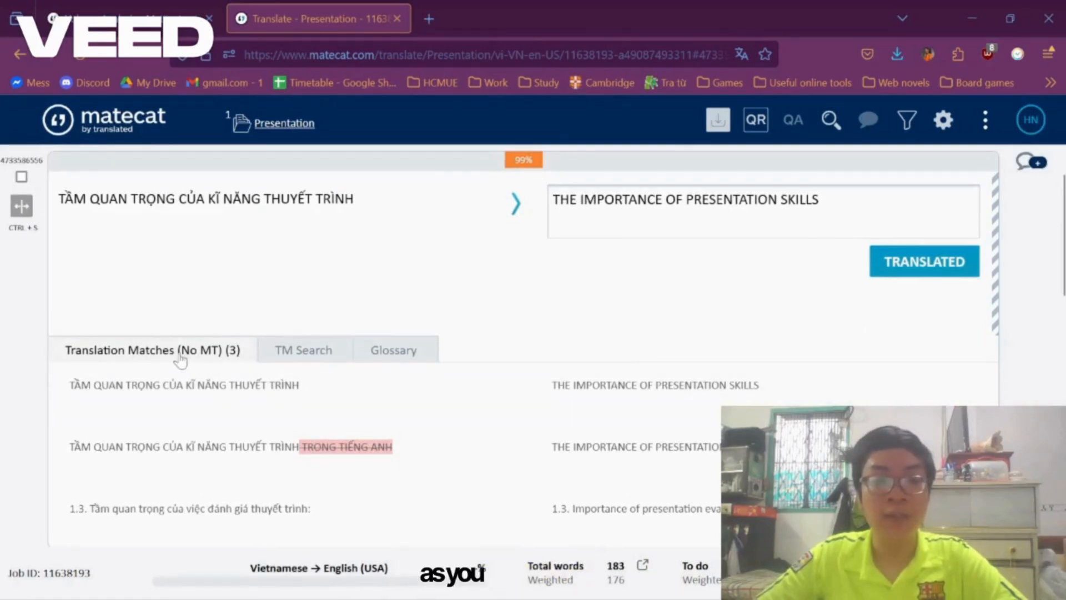
left_click(218, 359)
left_click(209, 358)
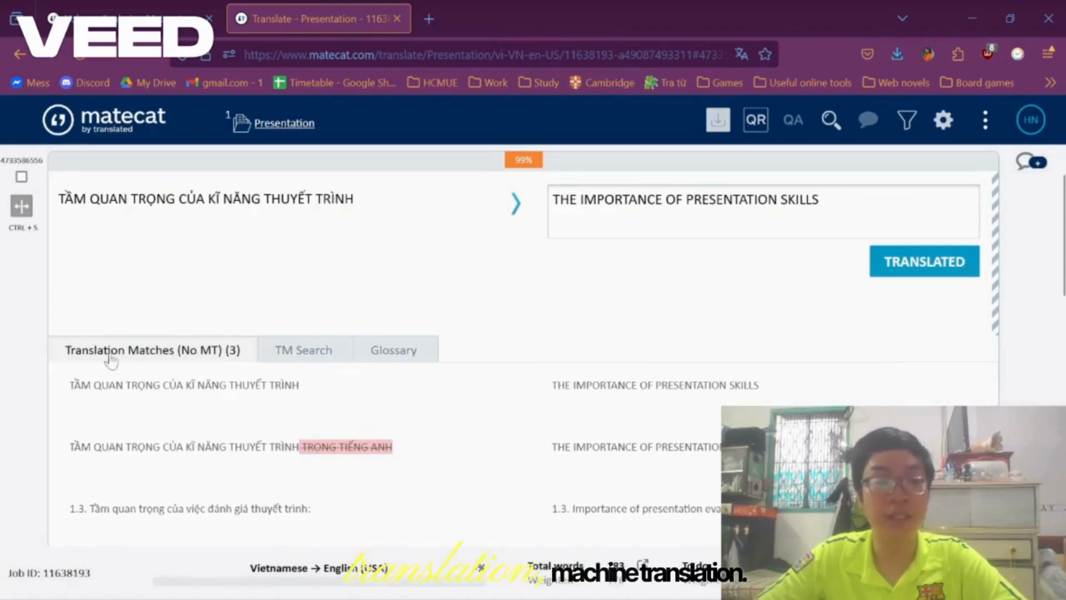
scroll(440, 418, "down", 1)
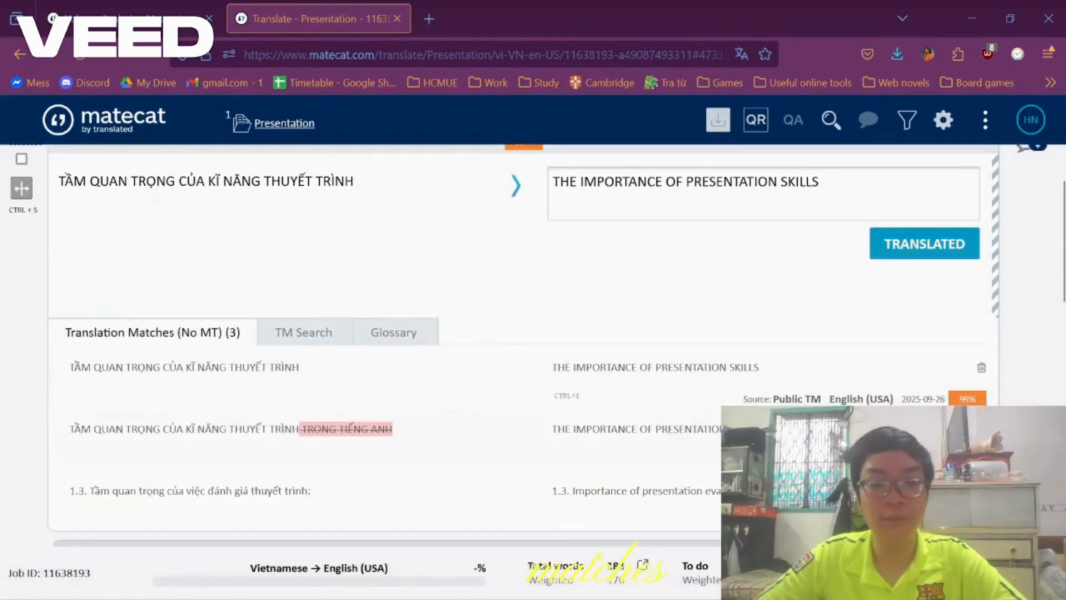
scroll(731, 345, "up", 1)
scroll(738, 305, "down", 1)
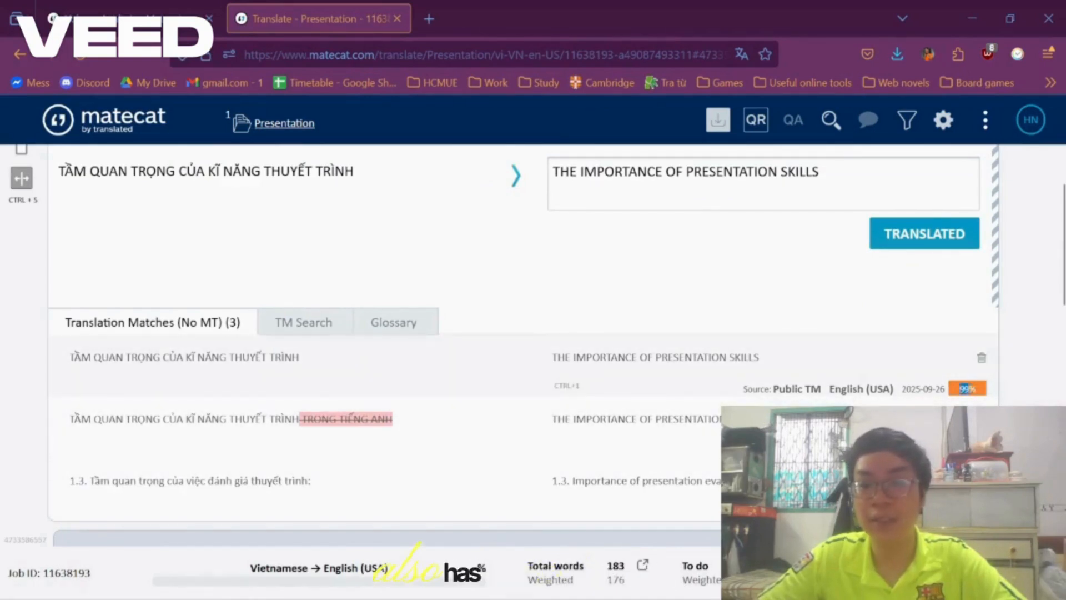
left_click_drag(969, 389, 977, 389)
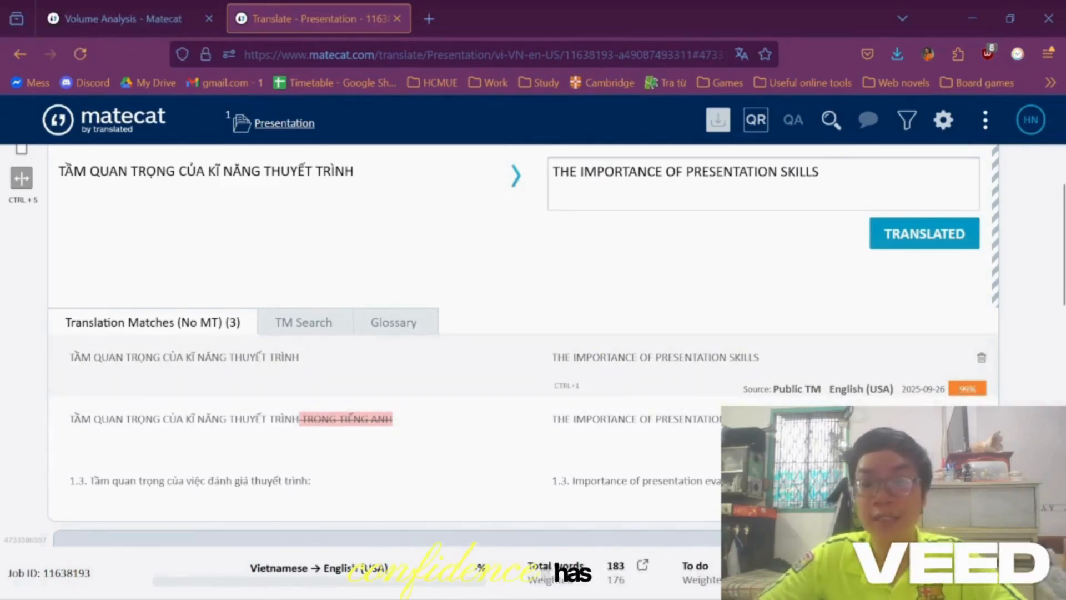
scroll(523, 363, "up", 1)
scroll(523, 344, "up", 3)
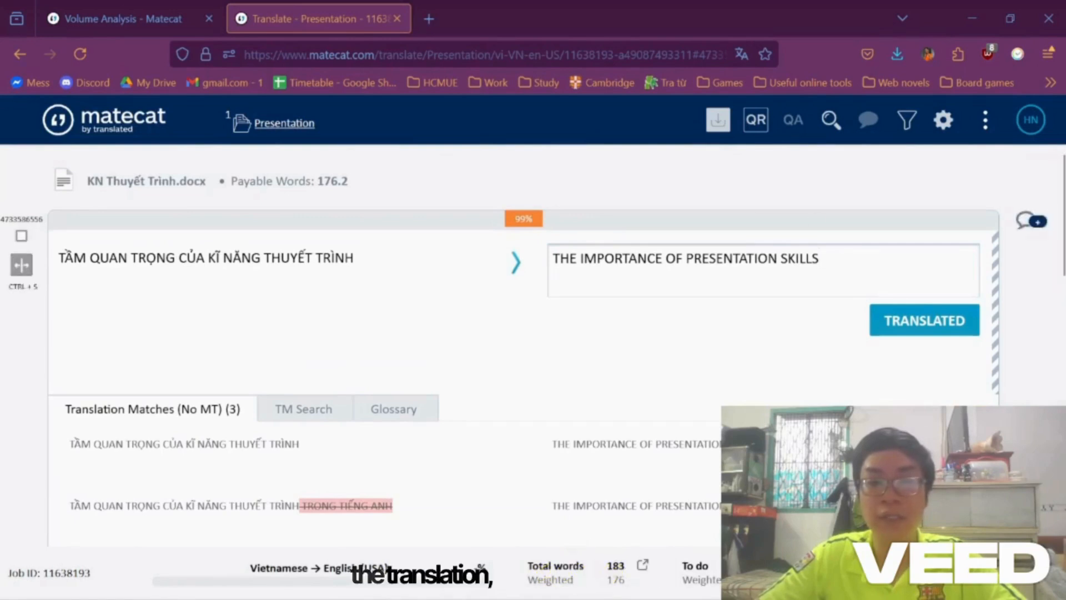
Step: Mark the first two segments as translated with their suggested translations and read the third segment's source text
left_click(923, 321)
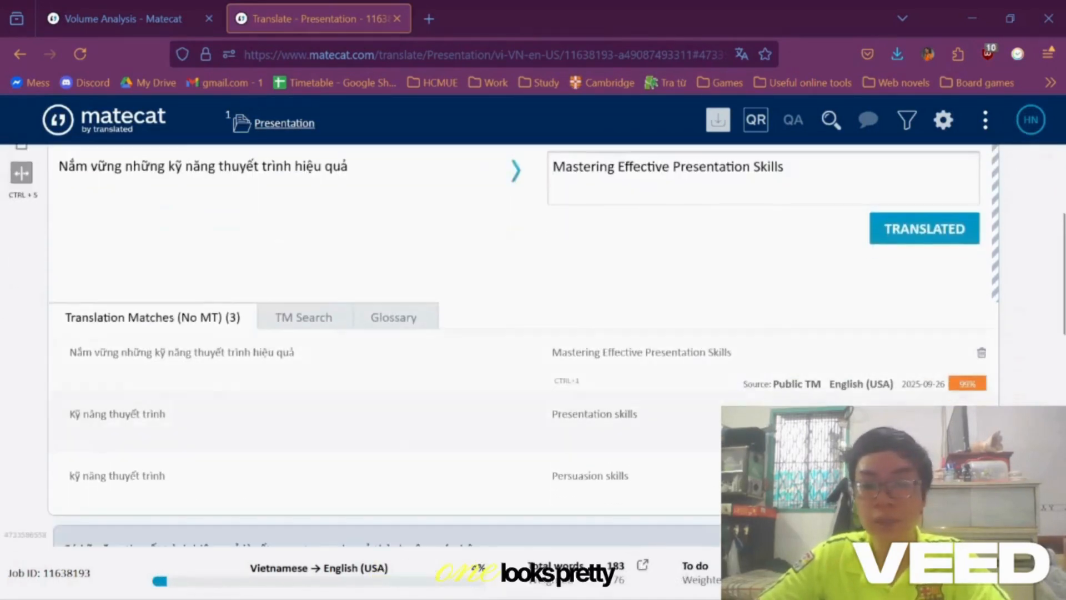
left_click(924, 233)
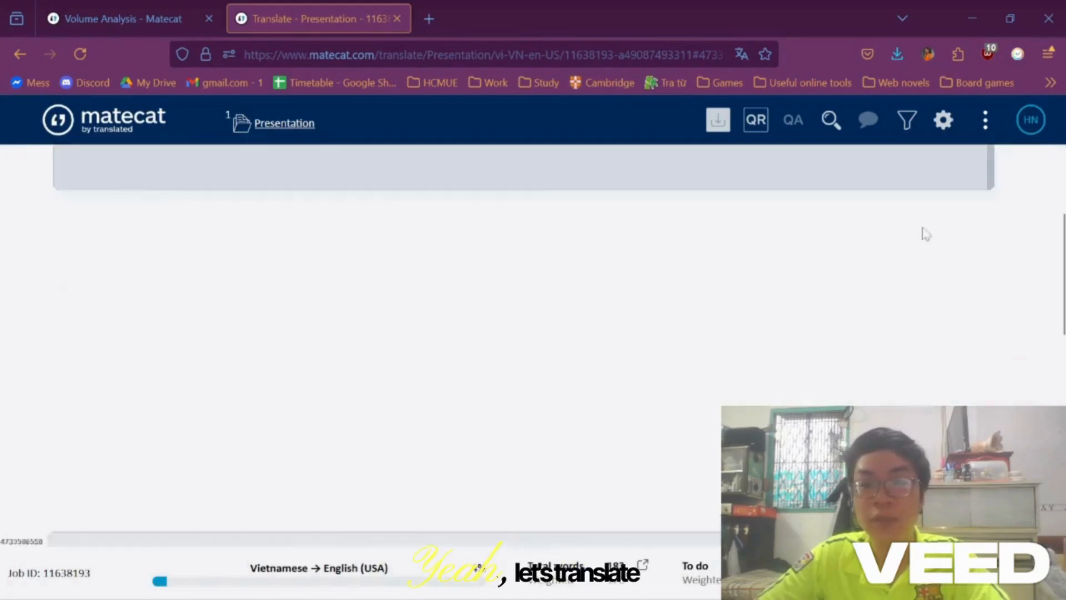
left_click_drag(224, 219, 66, 201)
left_click(279, 238)
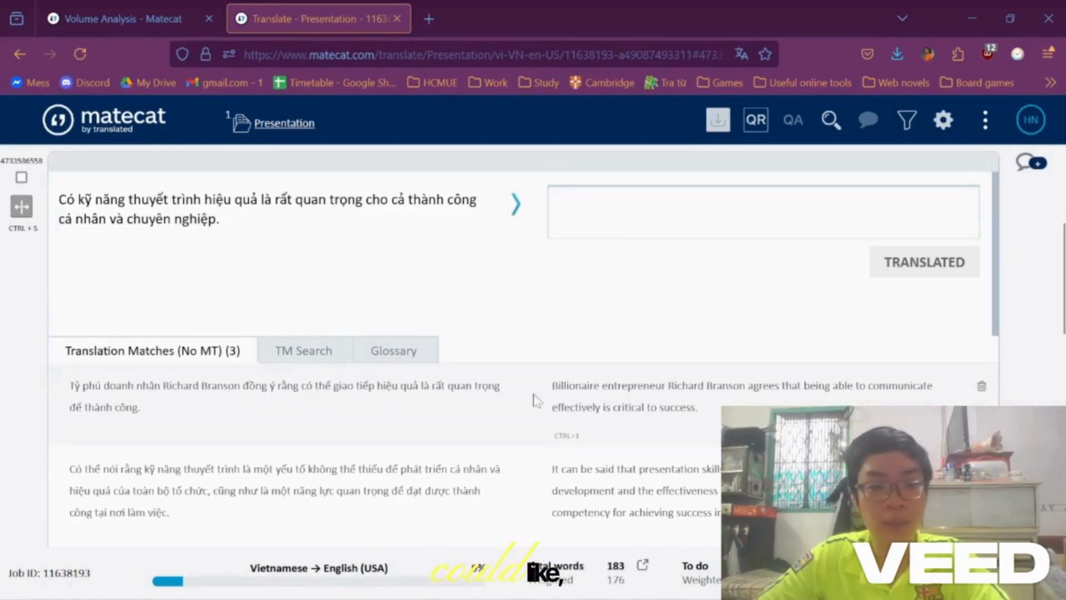
Step: Copy the Vietnamese text of the first translation match into the third segment's target and compare it with the source
left_click_drag(142, 407, 68, 385)
key("ctrl+c")
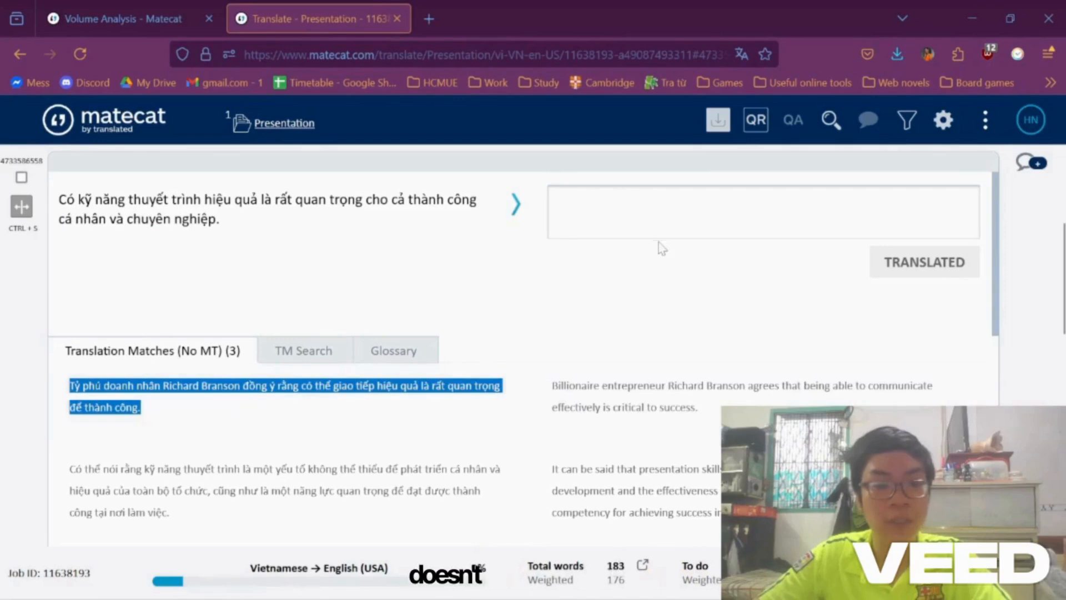
left_click(660, 222)
key("ctrl+v")
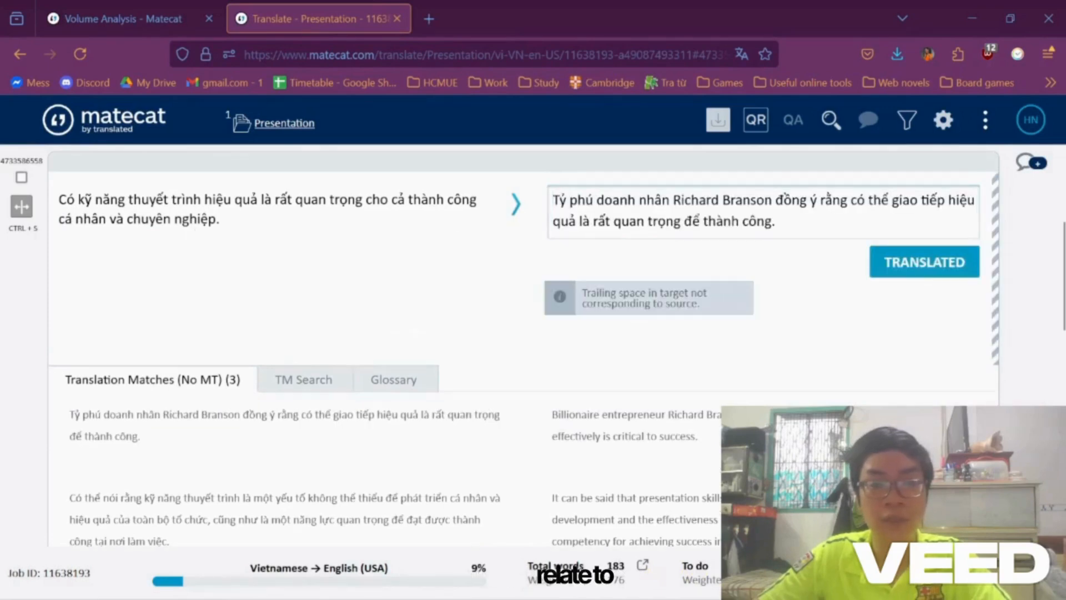
left_click_drag(59, 202, 223, 221)
left_click(204, 219)
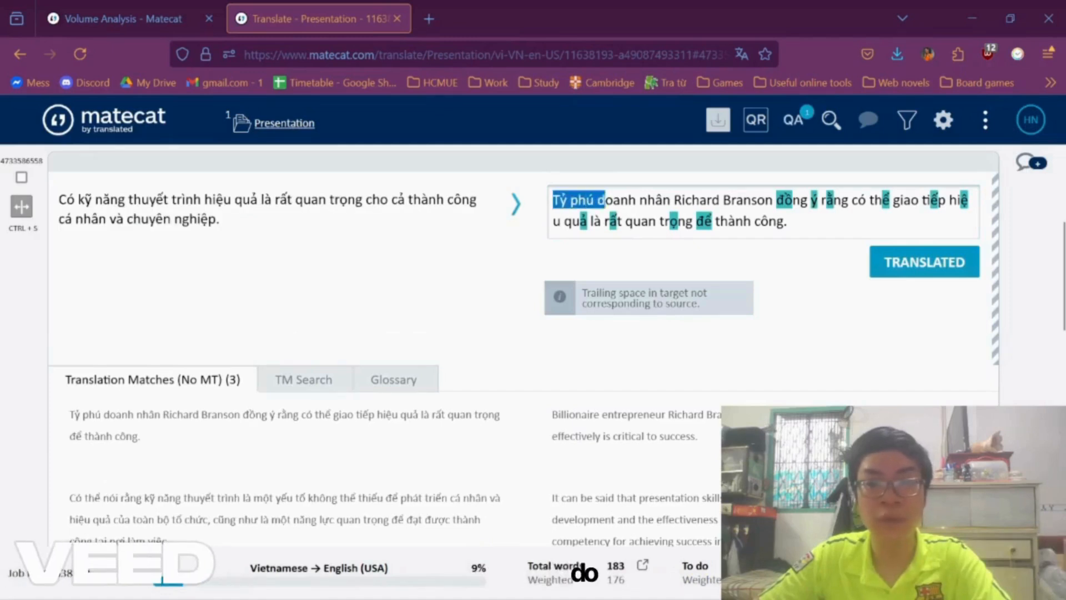
Step: Replace the third segment's target with "Having presentation skills is very crucial for success personally and professionally."
left_click_drag(605, 202, 789, 222)
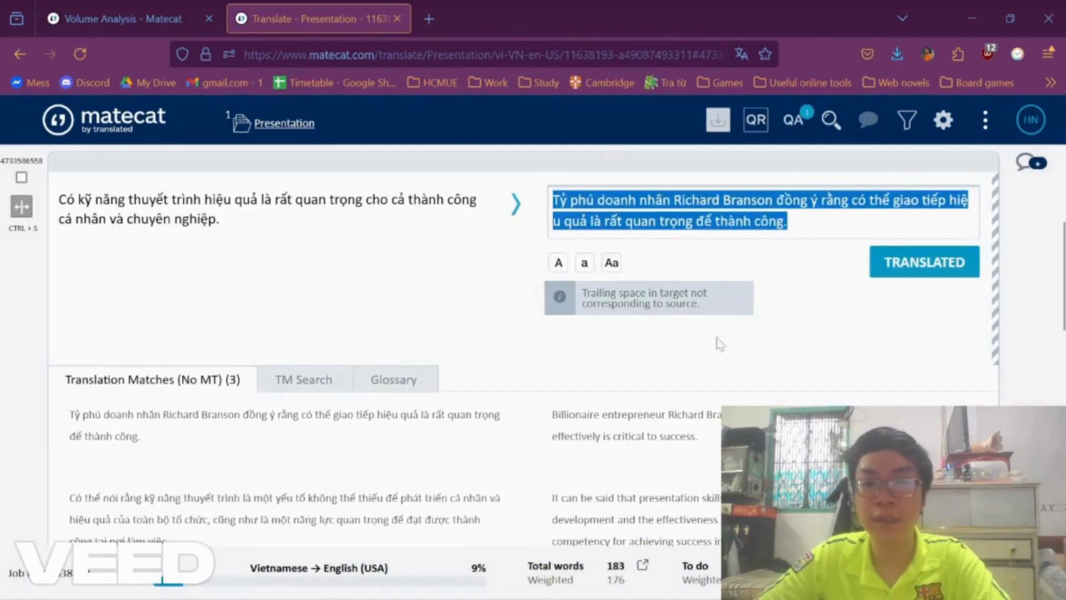
scroll(720, 344, "down", 3)
scroll(708, 431, "up", 5)
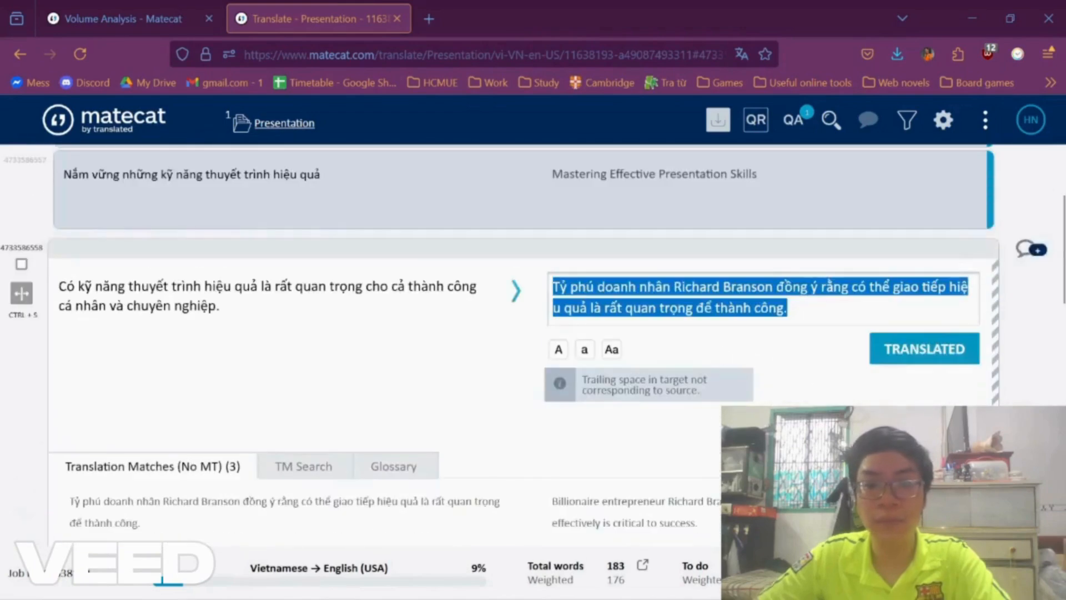
type("Having prý")
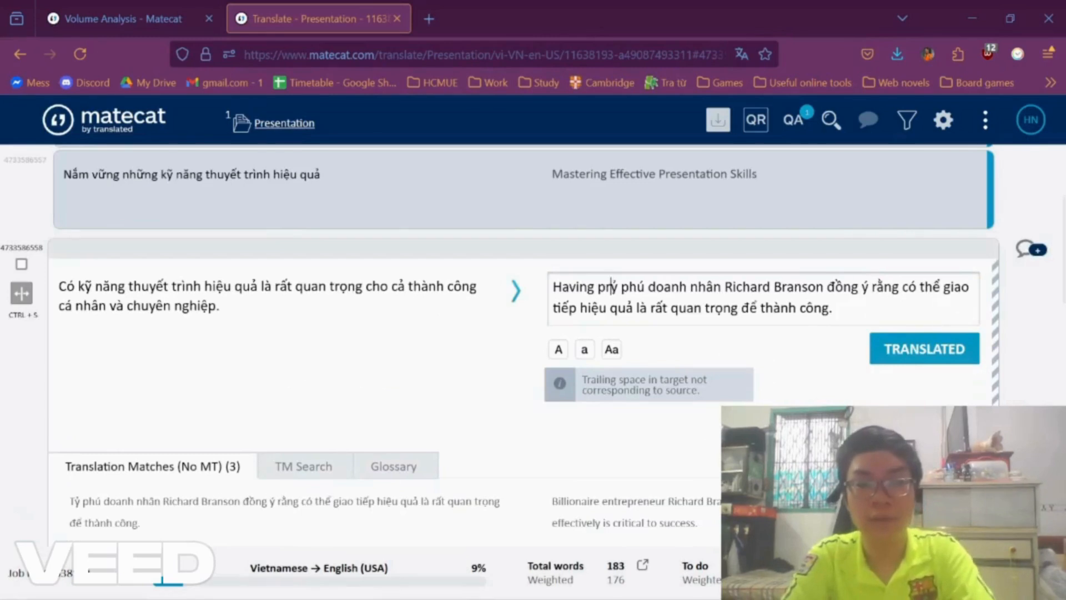
key("ctrl+a")
type("Having pr")
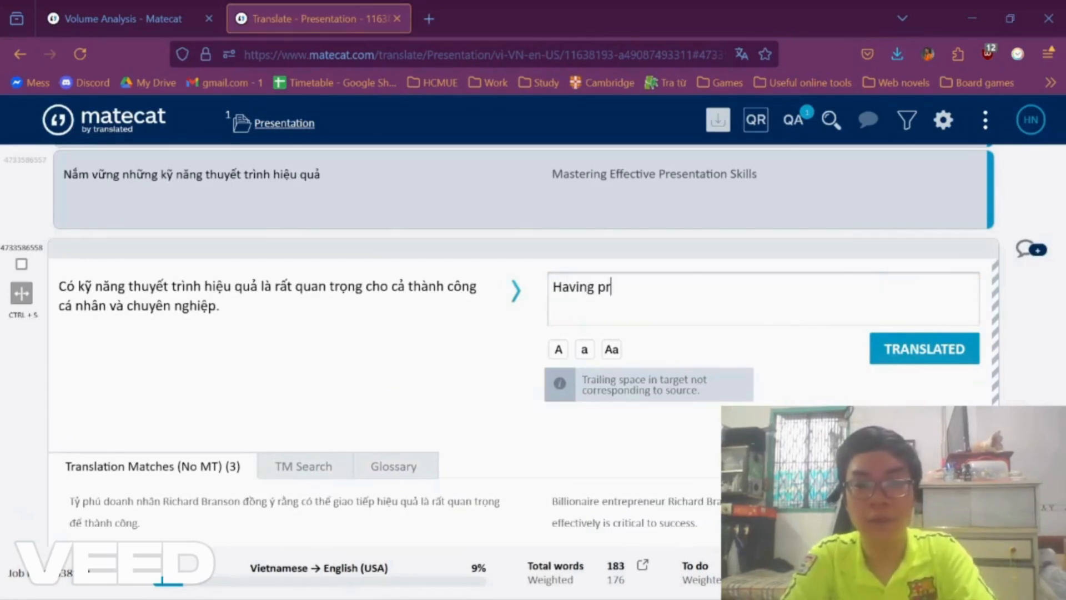
type("esentation")
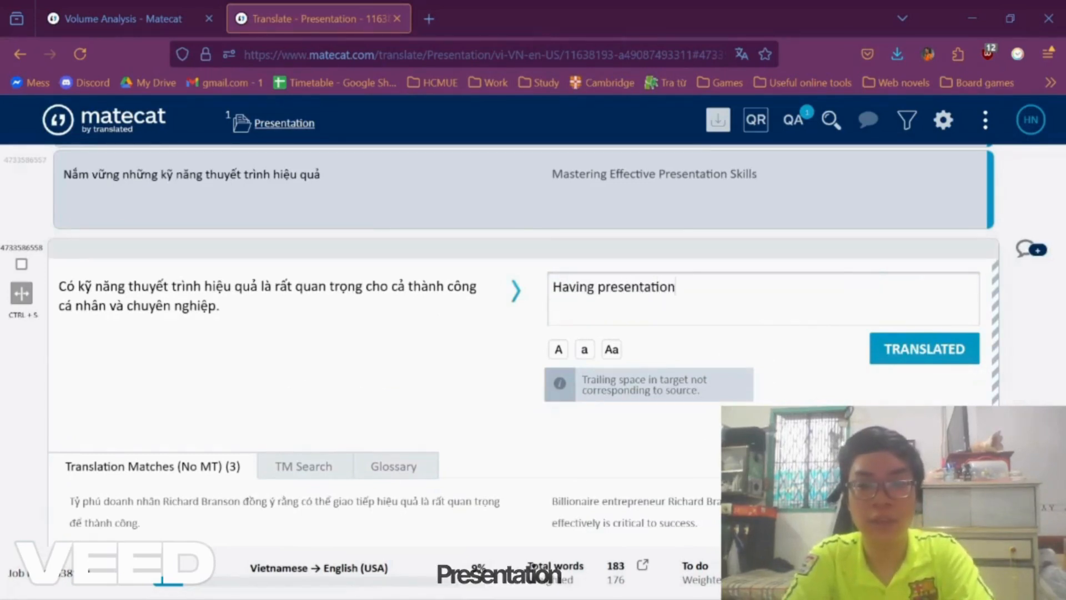
type(" skills ")
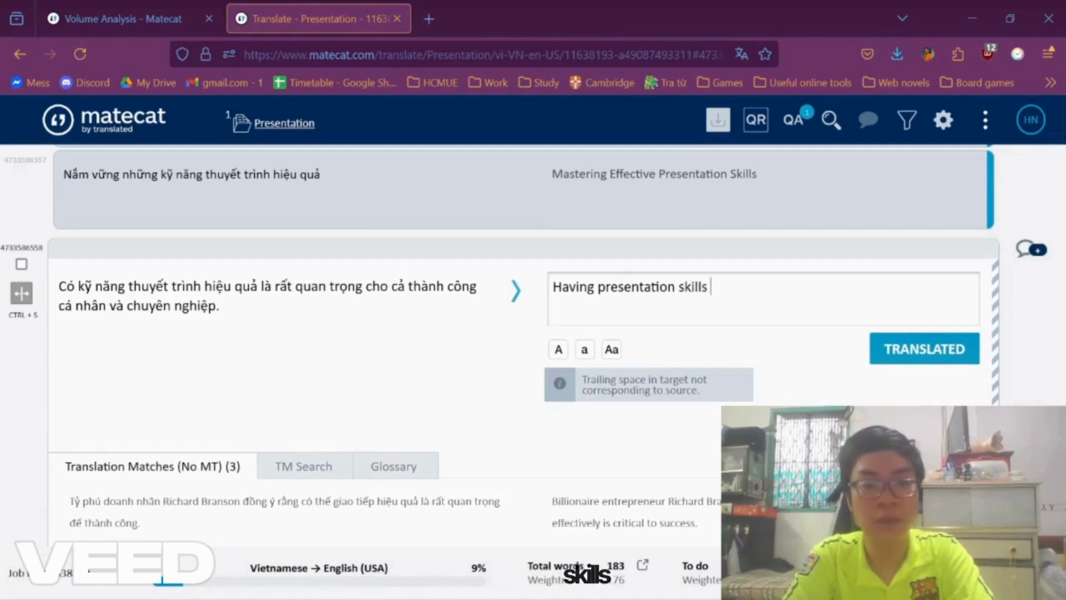
type("is very cruci")
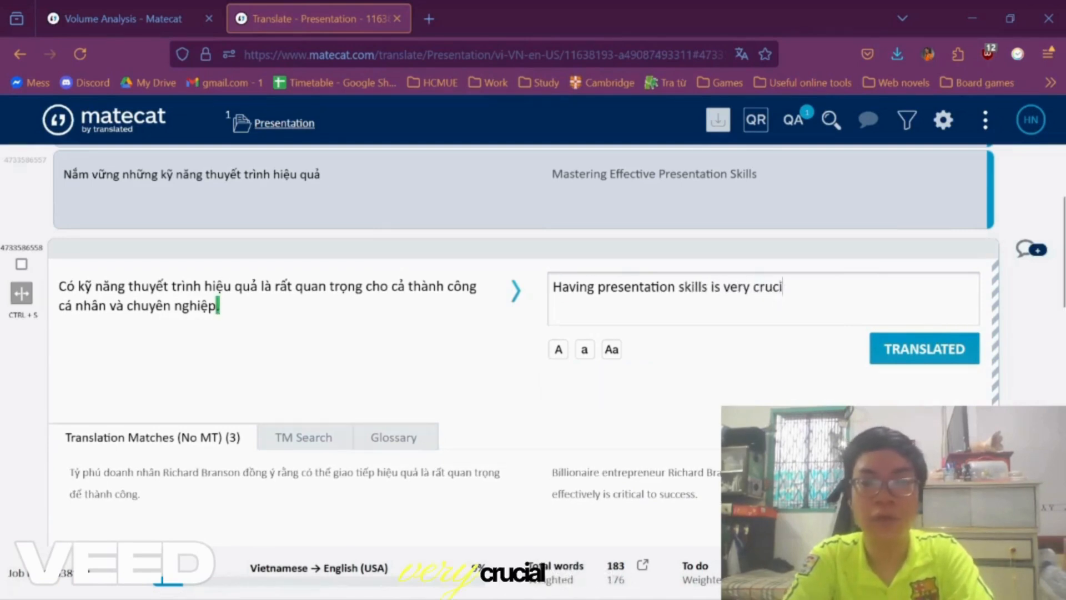
type("al foer")
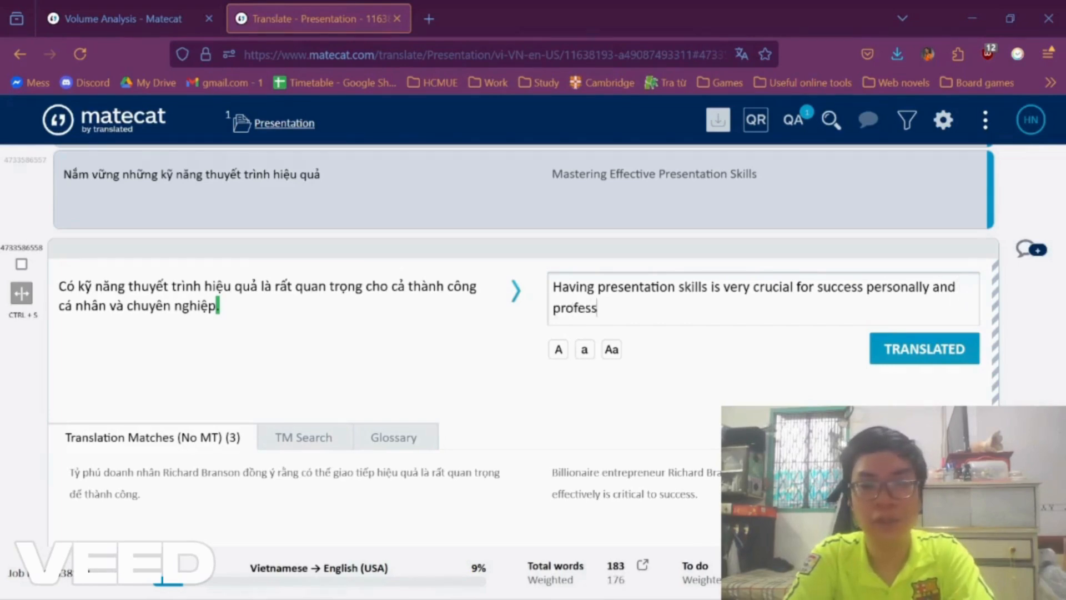
type("y.")
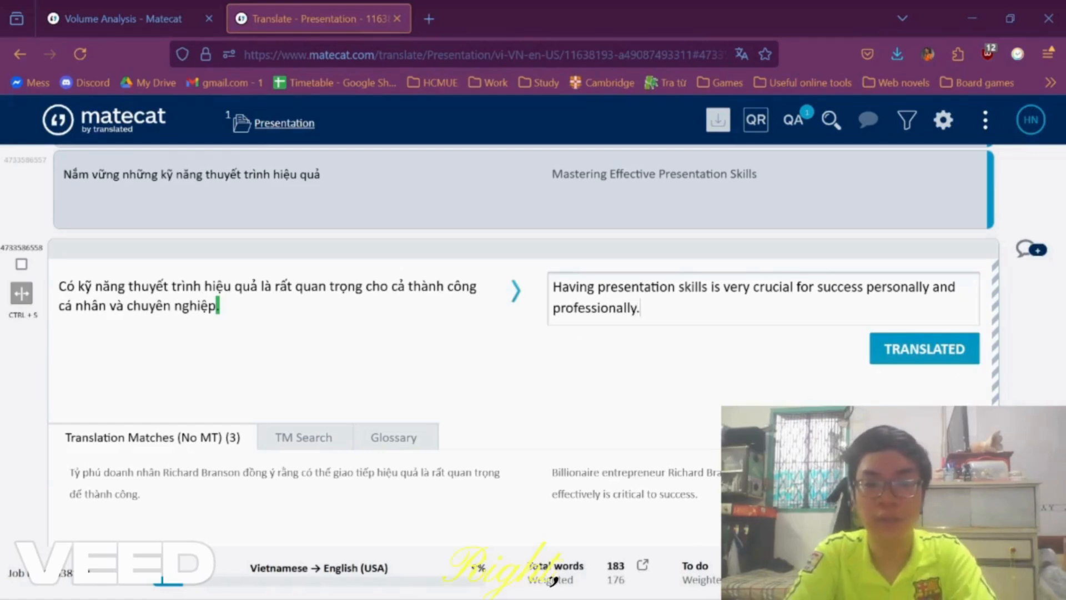
Step: Examine the third segment's translation matches, including their Public TM source and match percentages
scroll(523, 345, "down", 1)
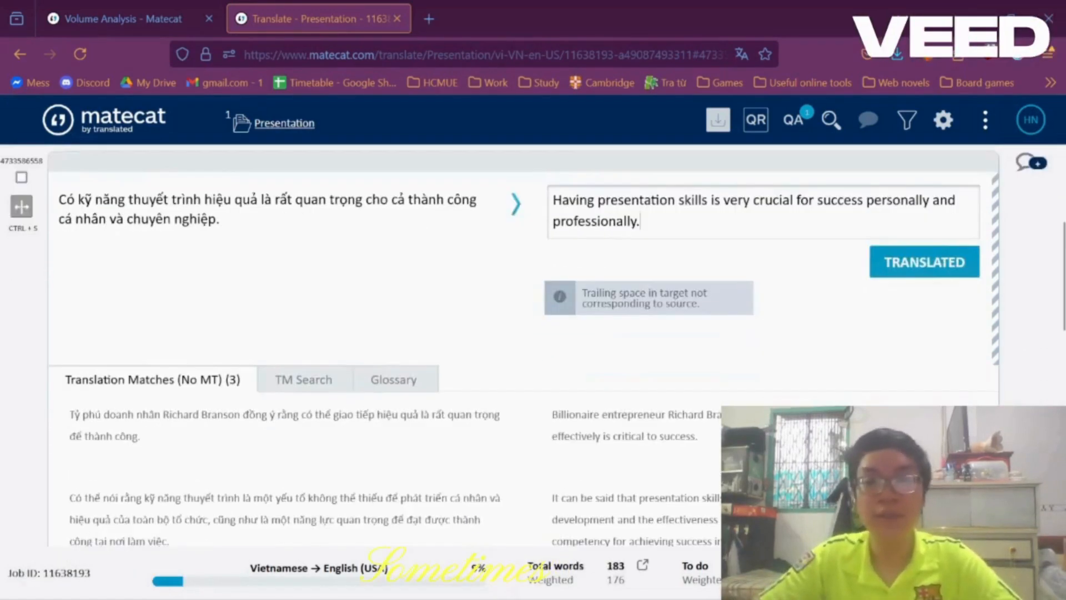
scroll(736, 255, "down", 2)
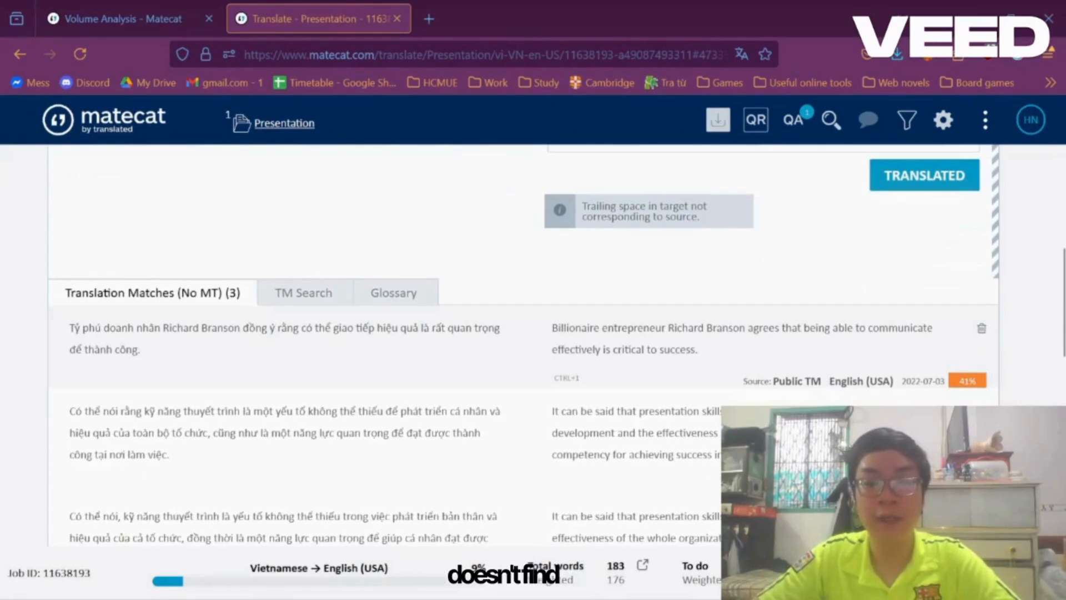
scroll(558, 347, "down", 1)
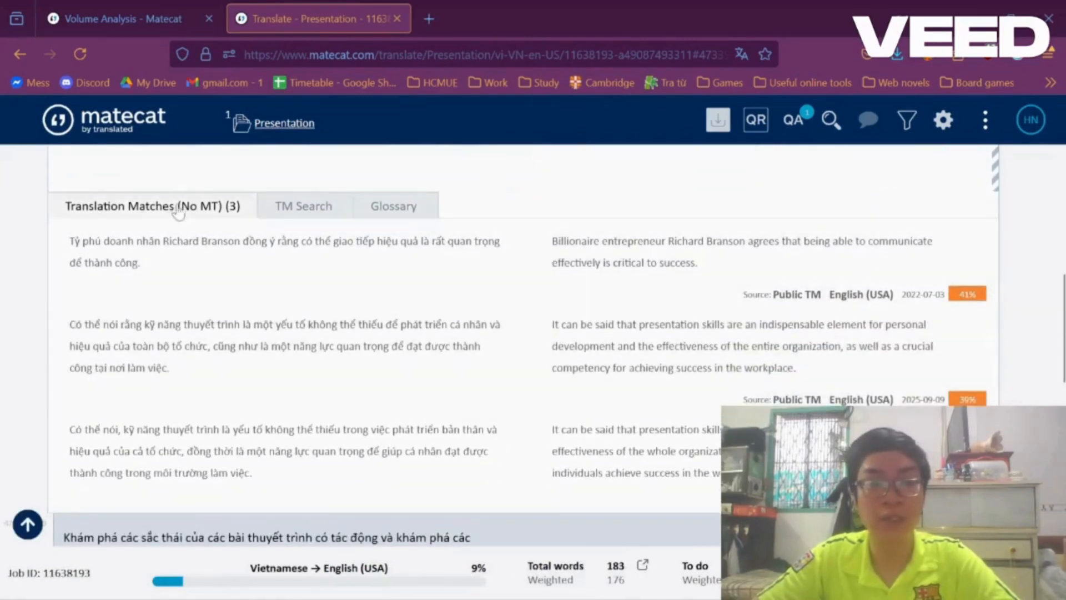
scroll(333, 278, "up", 2)
scroll(588, 325, "down", 7)
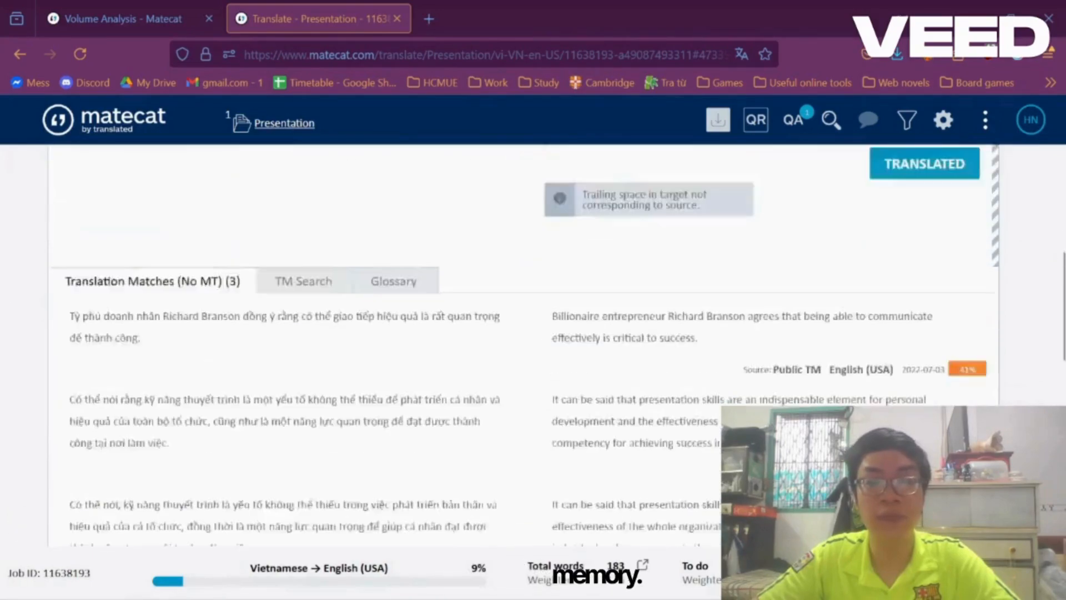
Step: Open the remaining untranslated segments one after another and check which translation matches each one offers
scroll(633, 368, "up", 3)
scroll(635, 362, "down", 2)
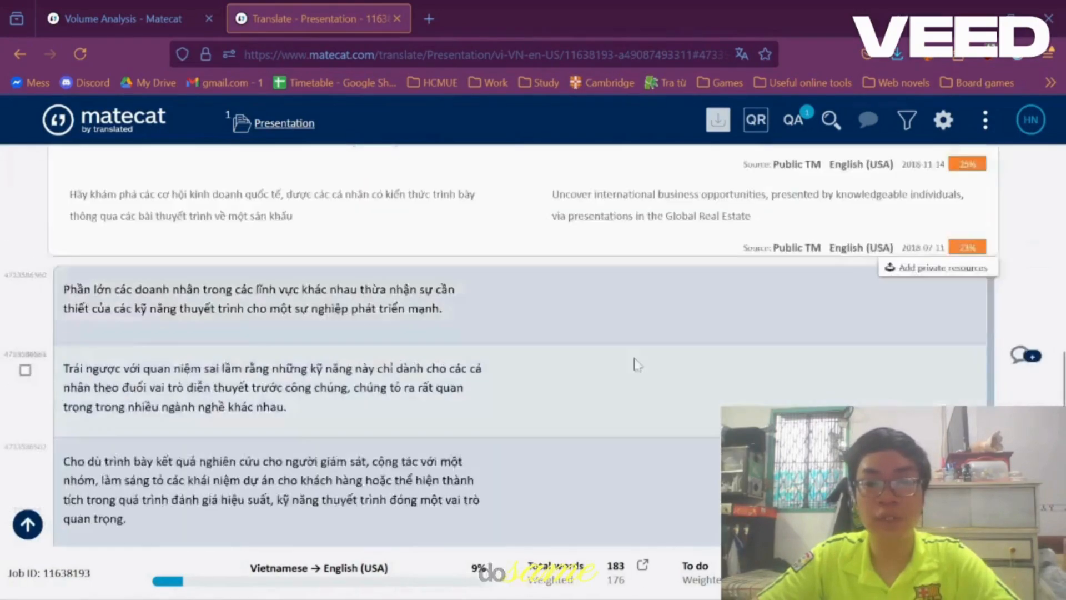
scroll(638, 361, "up", 2)
scroll(699, 354, "down", 1)
left_click(699, 355)
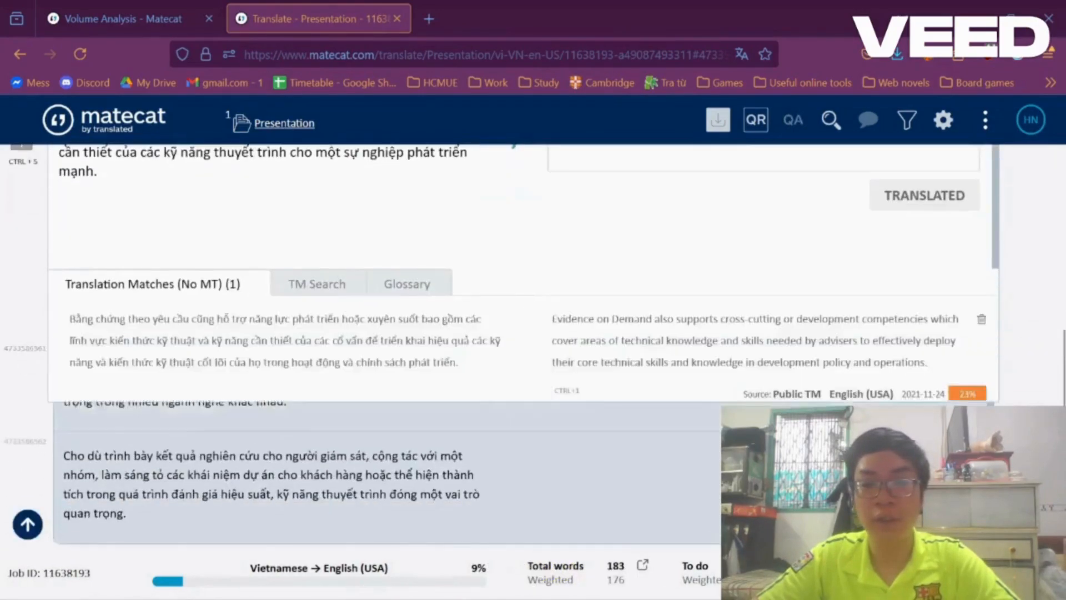
scroll(666, 378, "down", 2)
left_click(630, 398)
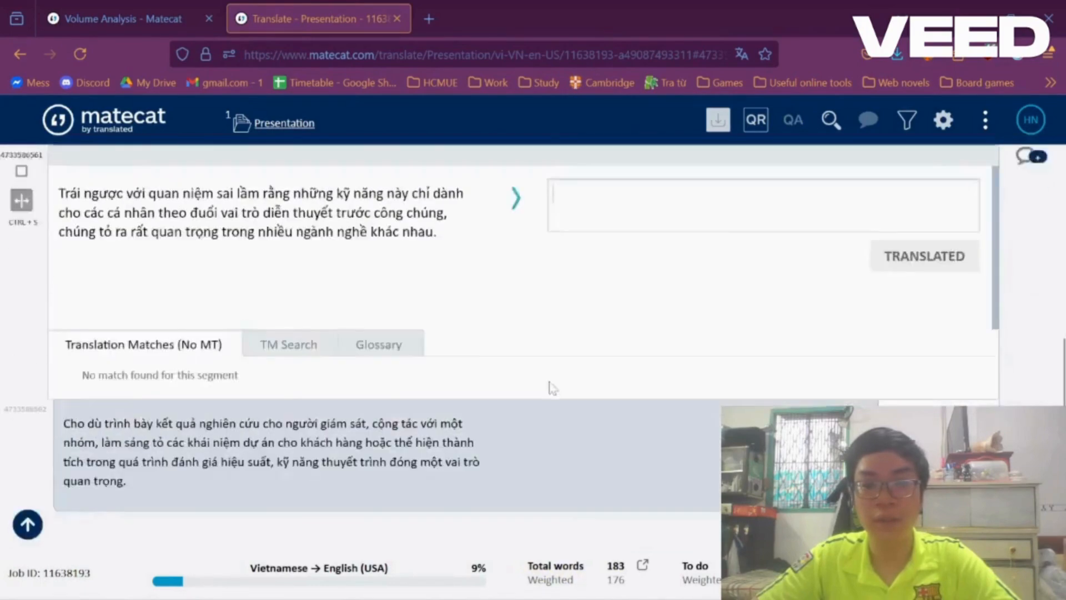
left_click(615, 462)
Step: Download the project's original document to the Desktop as KN Thuyết Trình1.docx with the file type All Files
scroll(660, 452, "up", 10)
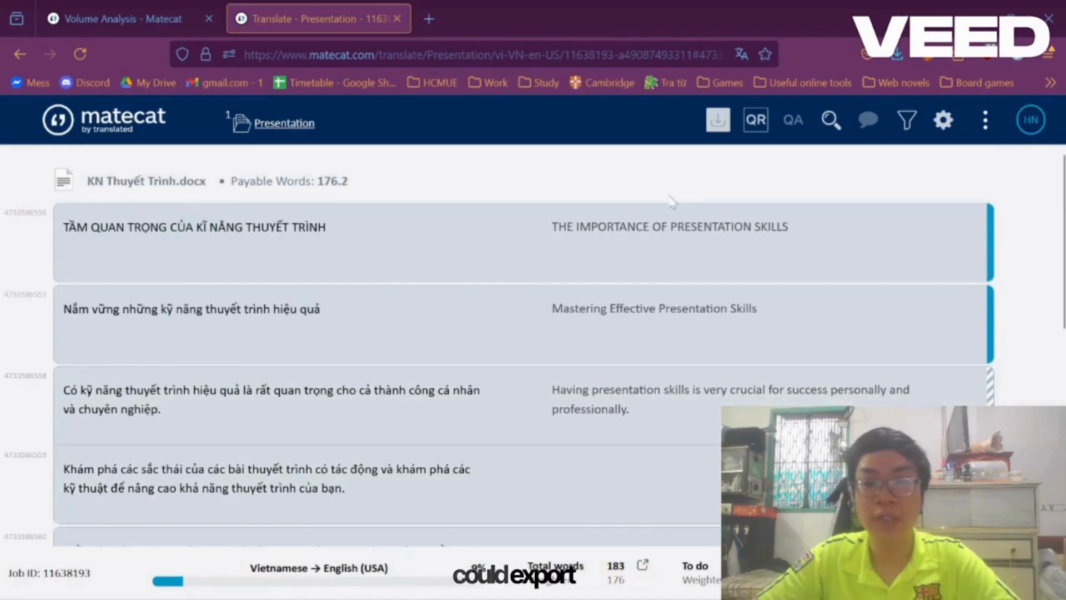
left_click(718, 119)
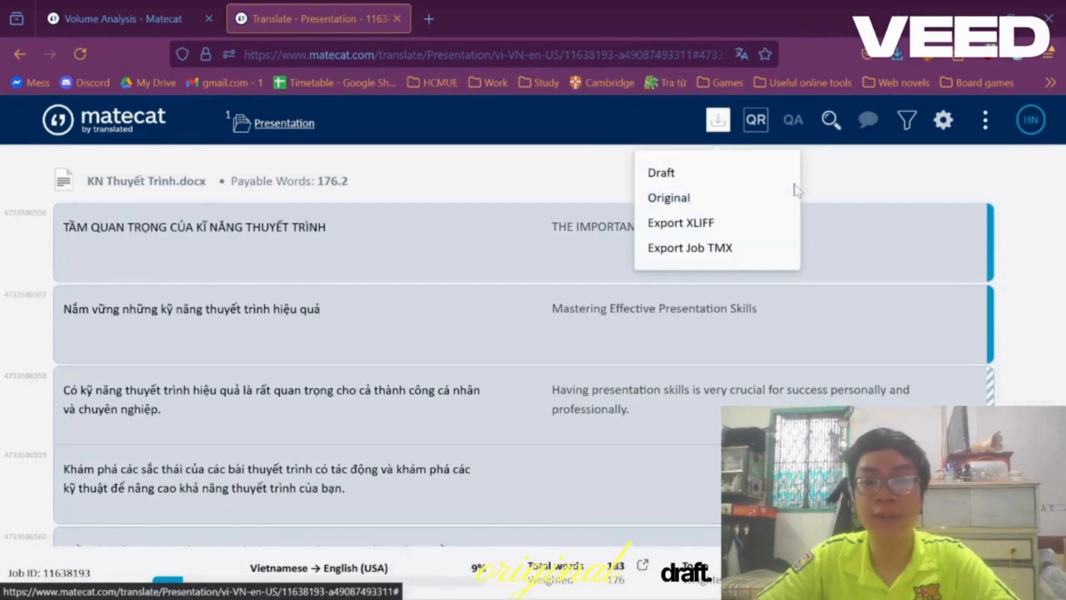
left_click(706, 201)
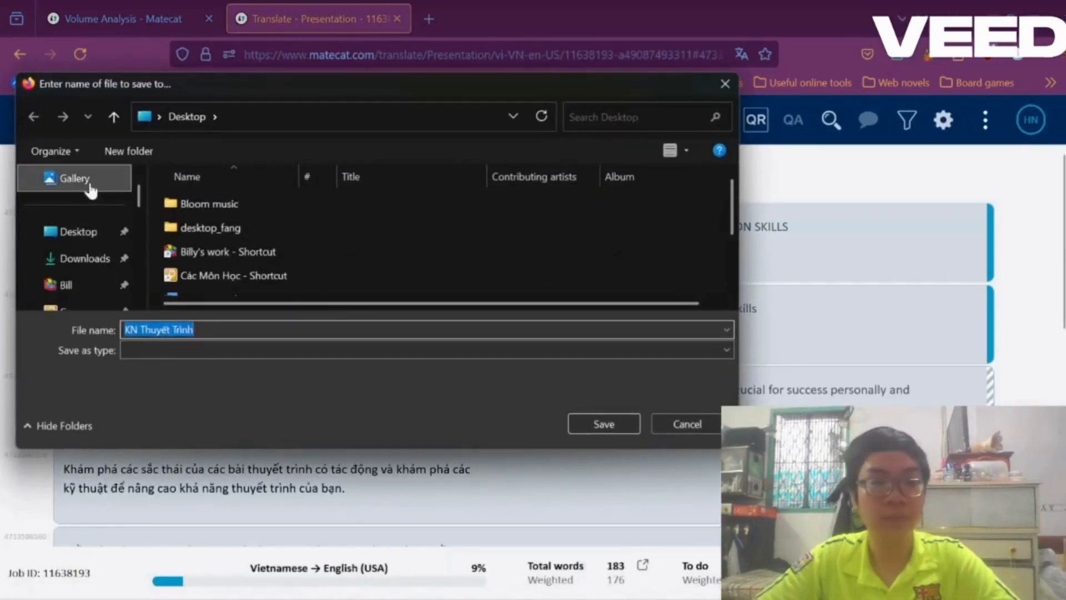
left_click(582, 424)
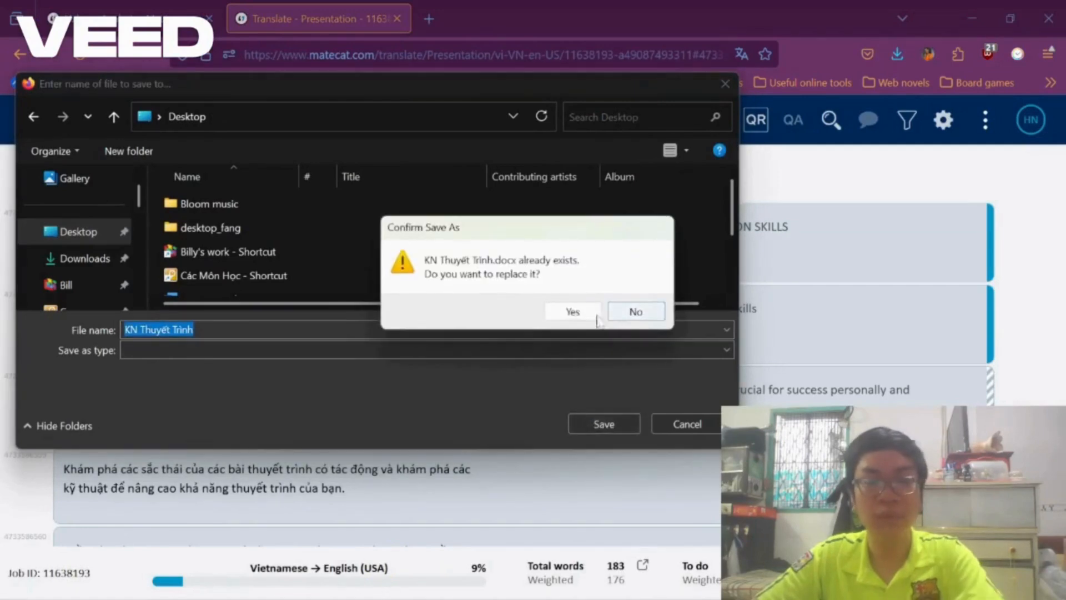
left_click(636, 312)
left_click(289, 329)
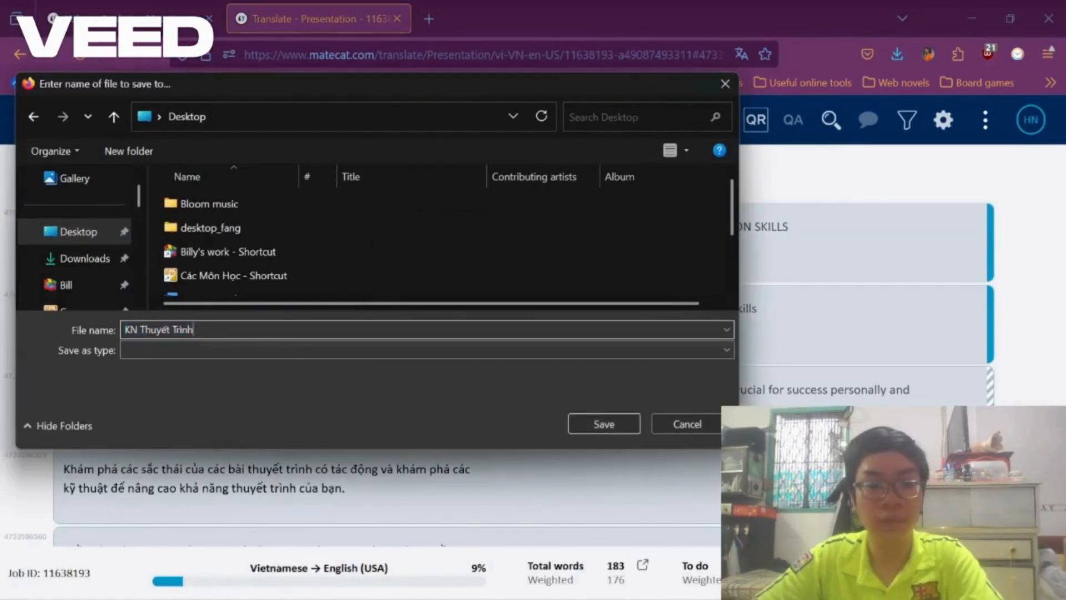
type("1.docx")
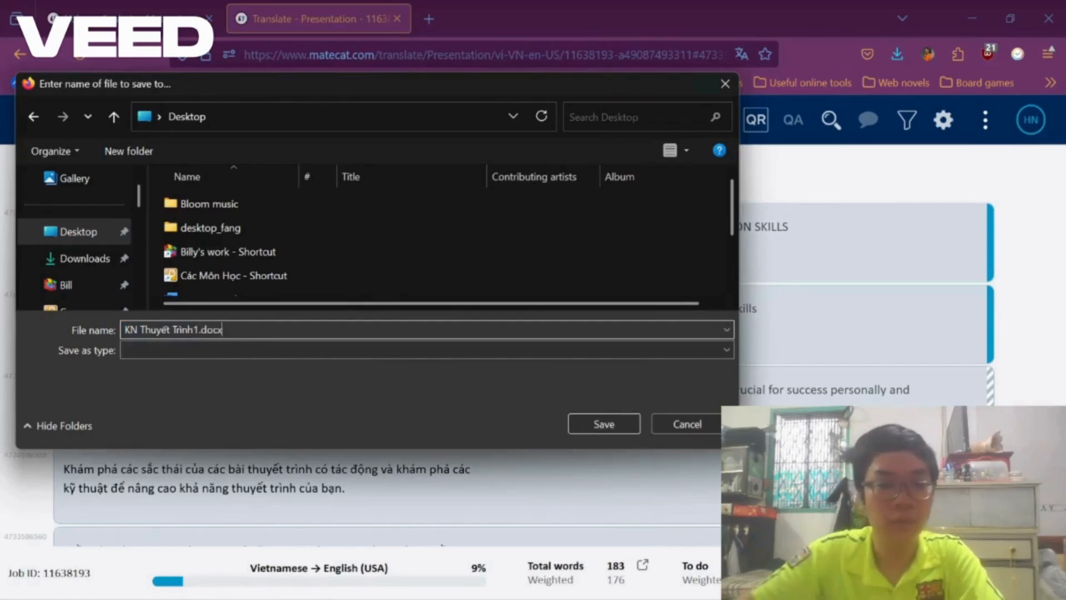
left_click(215, 350)
left_click(234, 380)
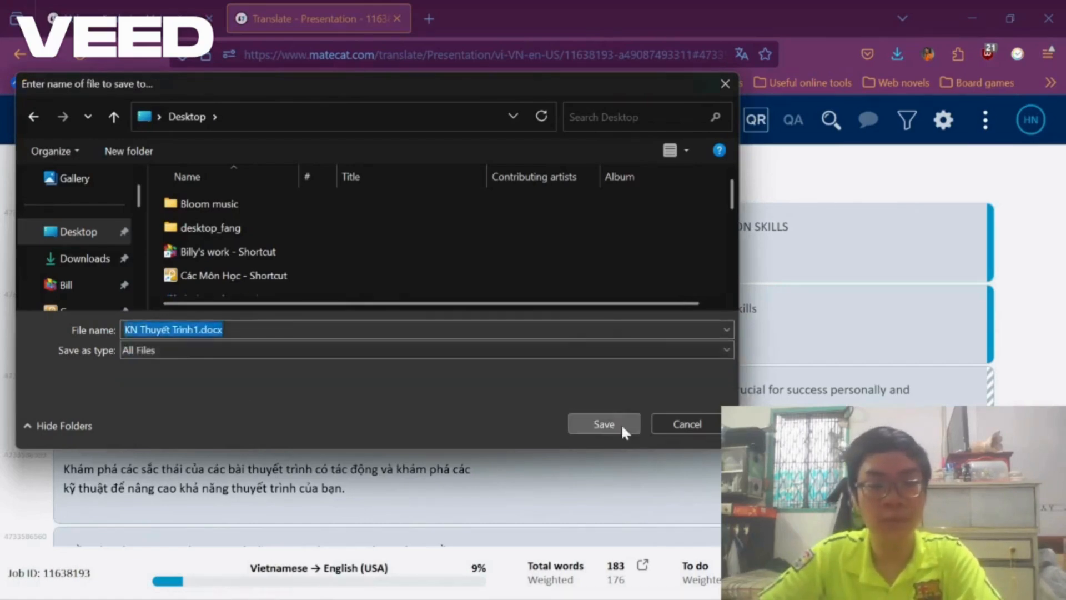
left_click(604, 424)
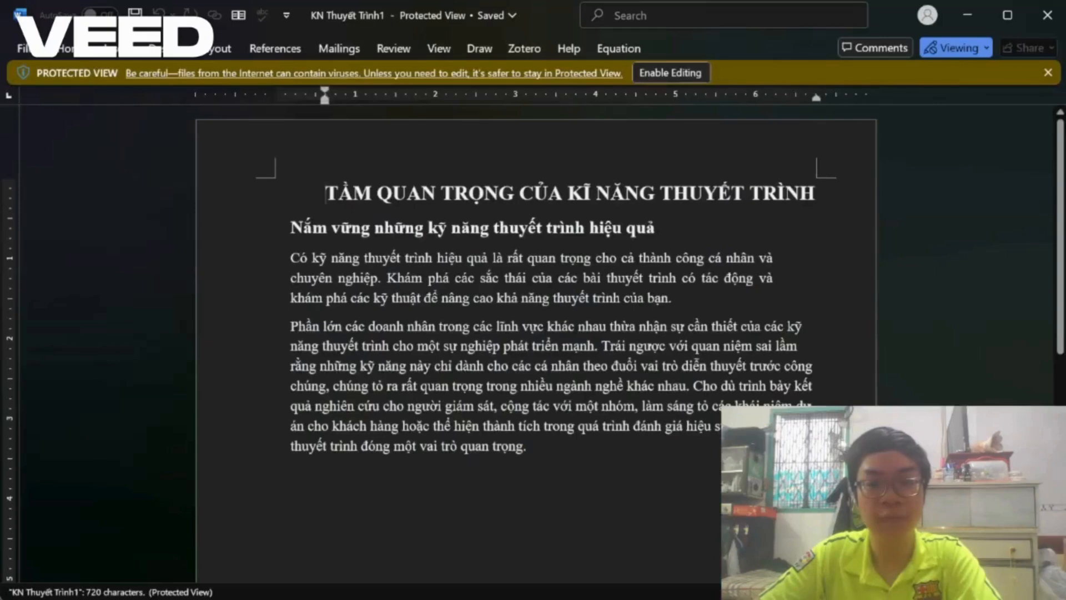
Step: Read through the Vietnamese text of the downloaded KN Thuyết Trình1 document in Word
left_click_drag(327, 193, 527, 444)
left_click(528, 439)
left_click_drag(303, 182, 598, 425)
left_click(527, 446)
left_click(327, 226)
left_click(598, 425)
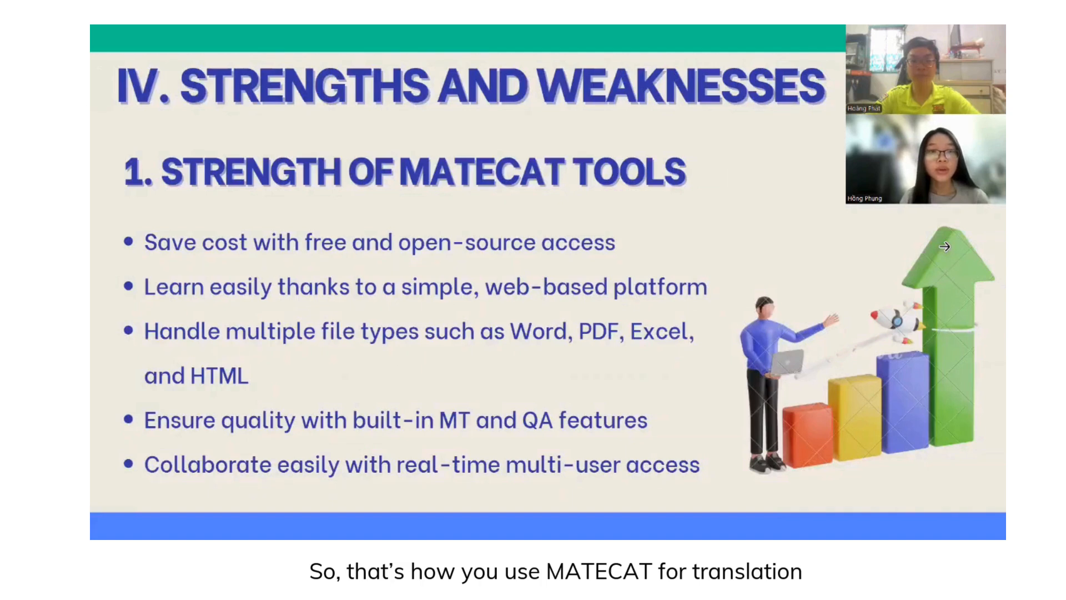